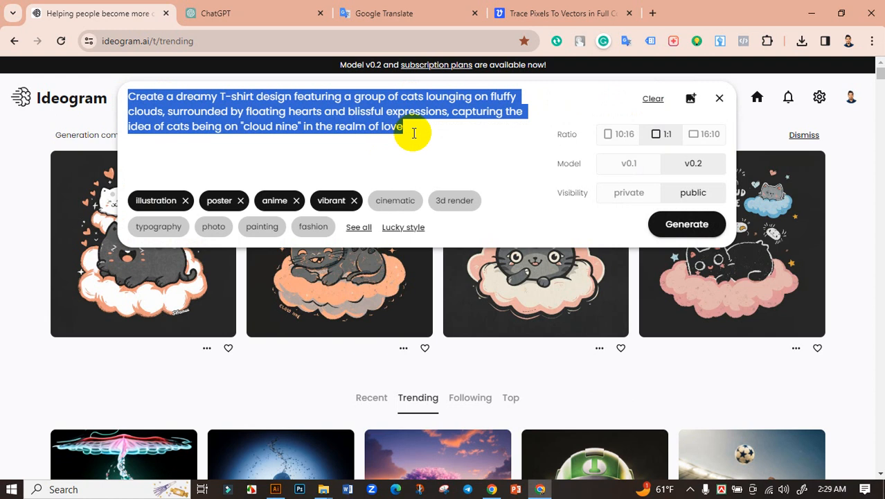
# - Collapse the prompt editor and open the generated design of two stacked gray cats on an orange cloud
pyautogui.click(414, 133)
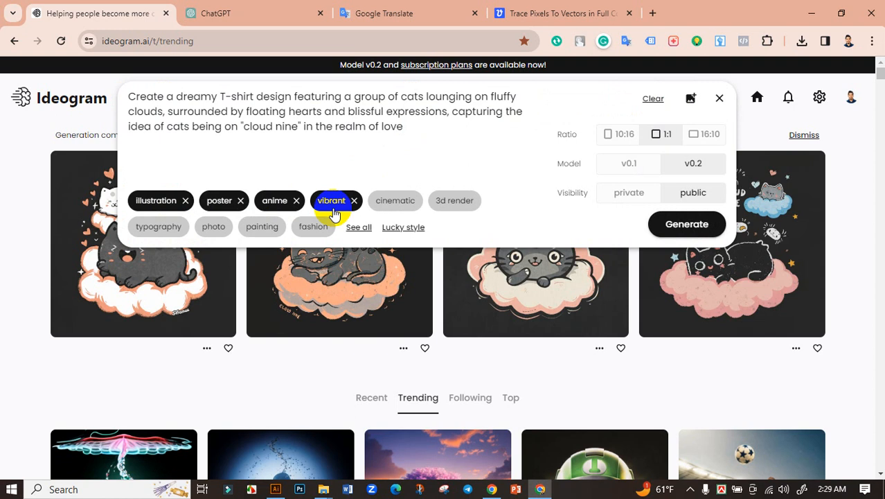
pyautogui.click(2, 175)
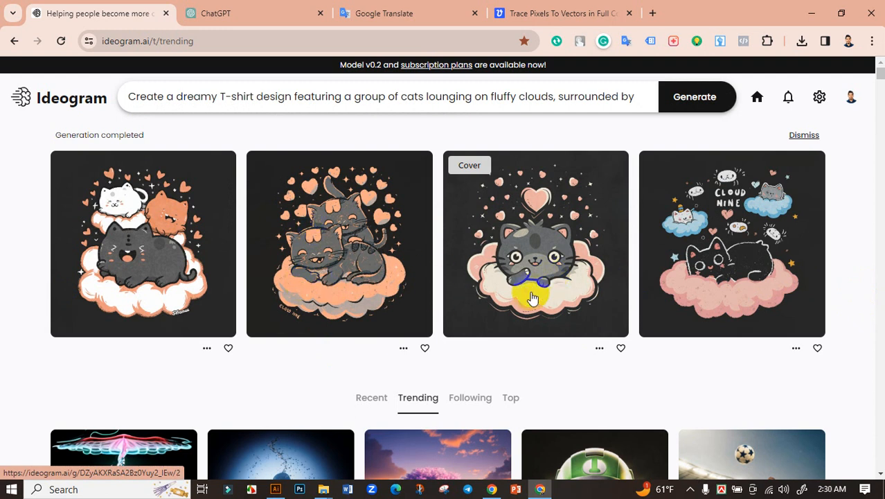
pyautogui.click(395, 275)
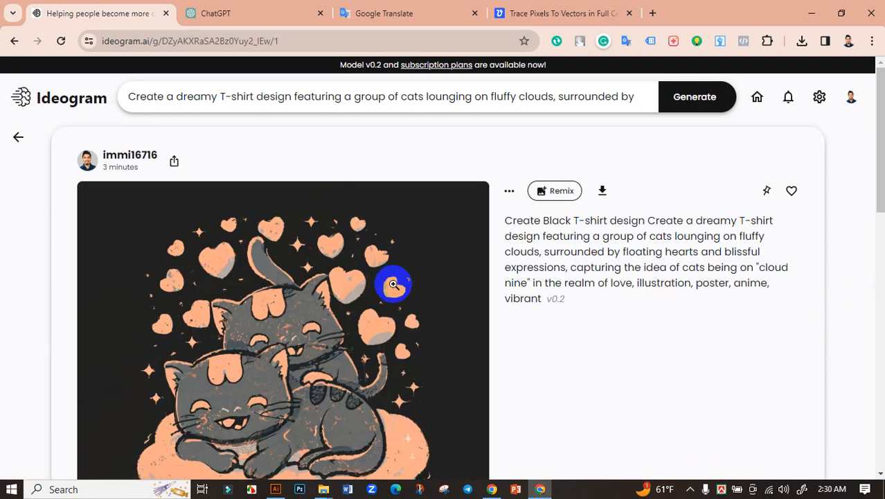
pyautogui.scroll(-1, 393, 282)
pyautogui.scroll(-1, 325, 263)
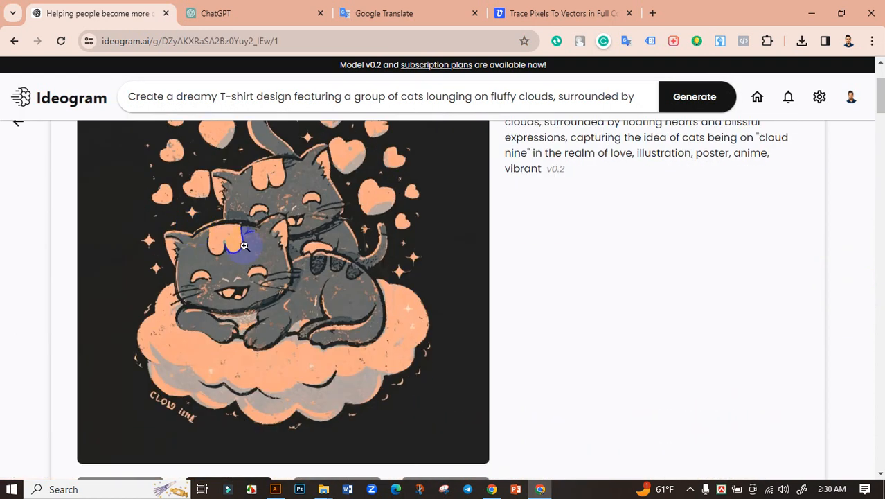
pyautogui.scroll(1, 201, 232)
# - Save the two-cat image as a JPG in the Downloads folder and show it in its refreshed folder
pyautogui.rightClick(213, 229)
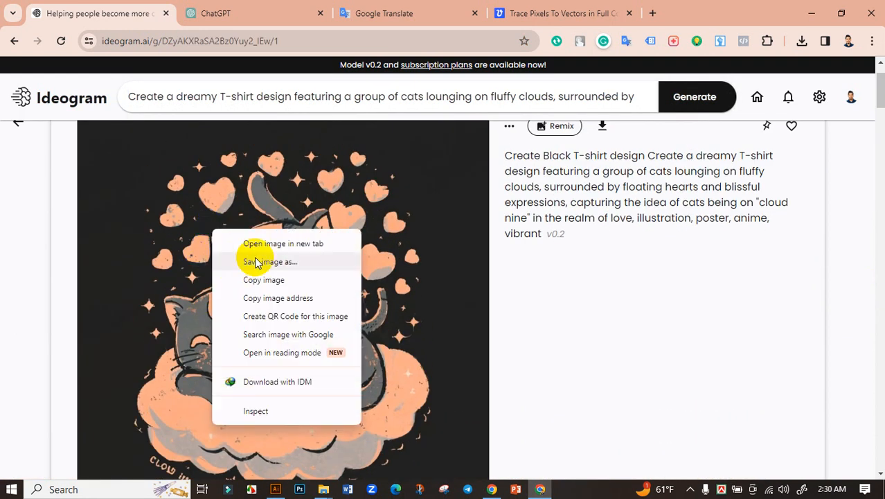
pyautogui.click(255, 259)
pyautogui.click(777, 458)
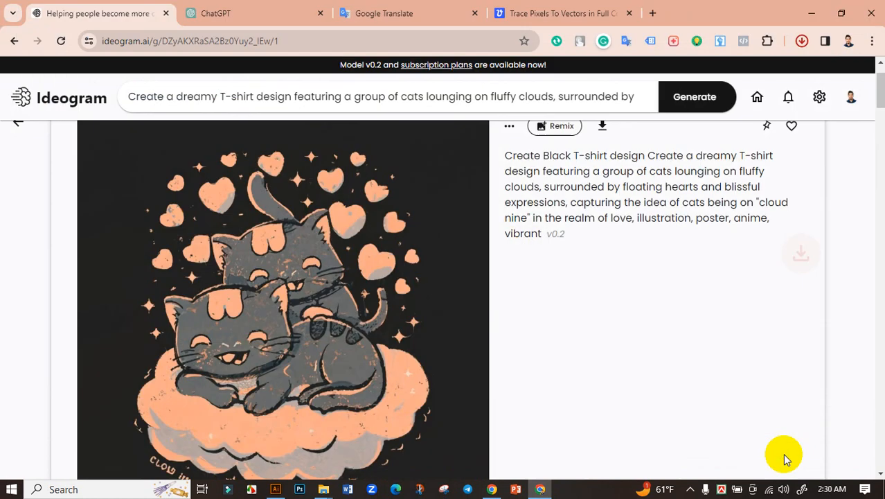
pyautogui.click(765, 74)
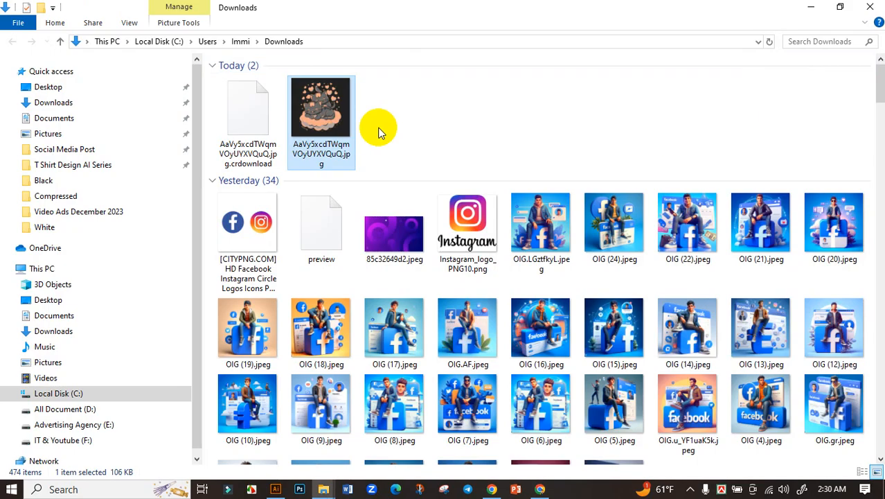
pyautogui.rightClick(435, 111)
pyautogui.click(462, 158)
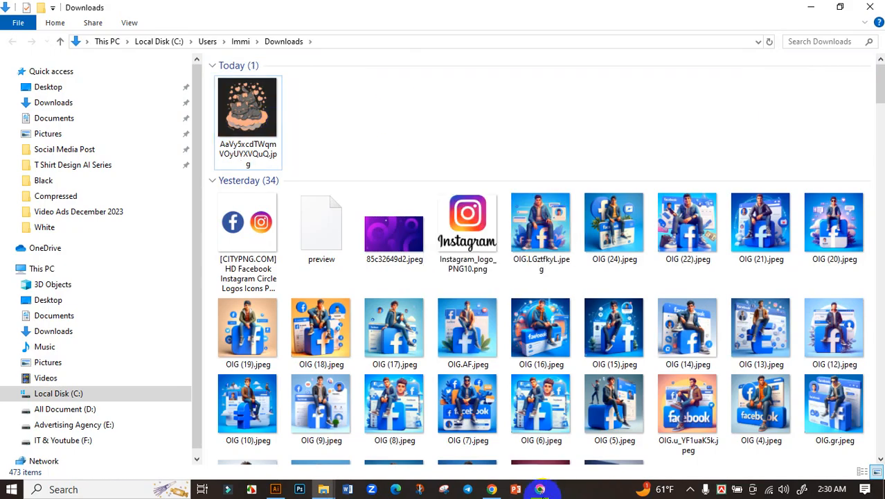
# - Switch to the Vectorizer.AI page in the browser and upload AaVy5xcdTWqmVOyUYXVQuQ.jpg for vectorizing
pyautogui.click(539, 489)
pyautogui.click(533, 13)
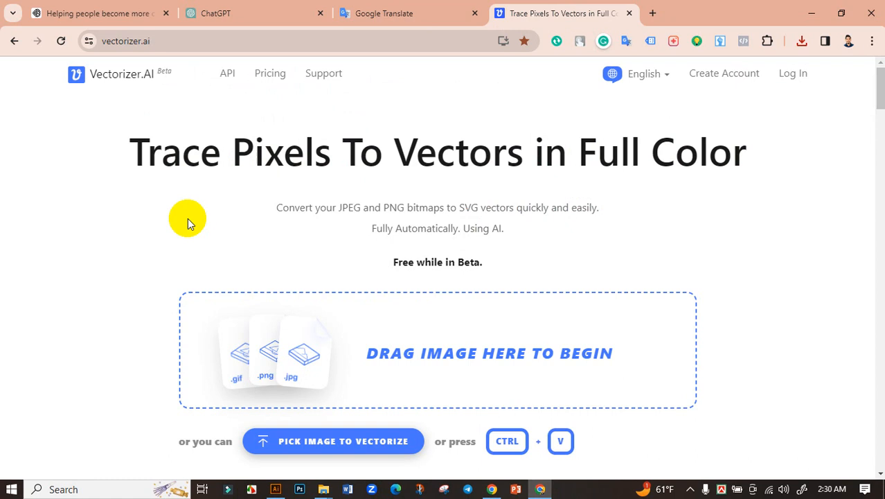
pyautogui.click(234, 355)
pyautogui.click(132, 119)
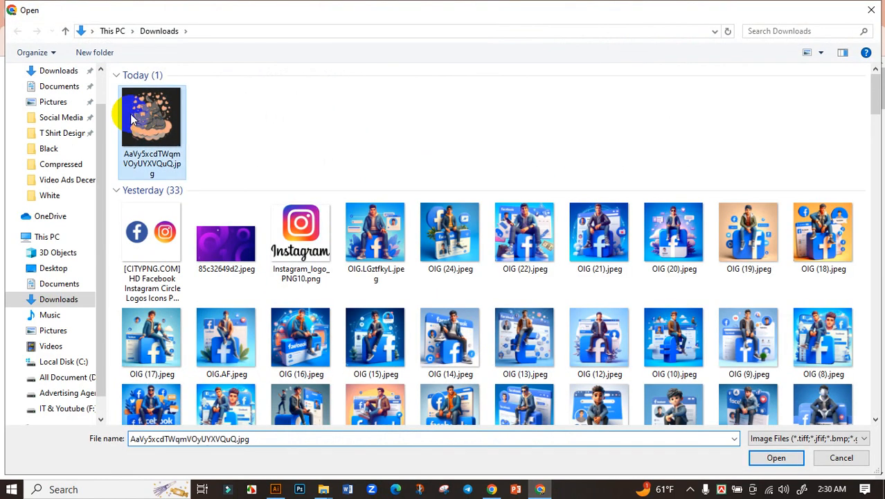
pyautogui.click(776, 457)
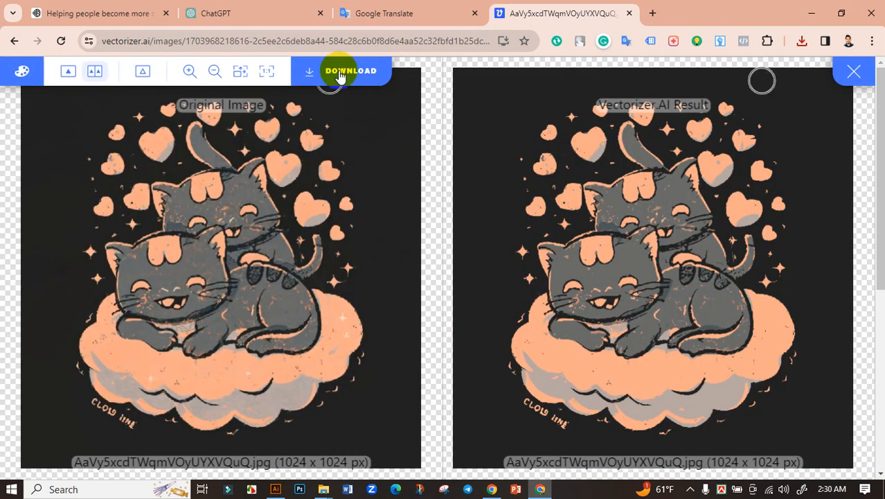
# - Download the vectorized cat artwork as an EPS file with the fill shapes draw style
pyautogui.click(340, 72)
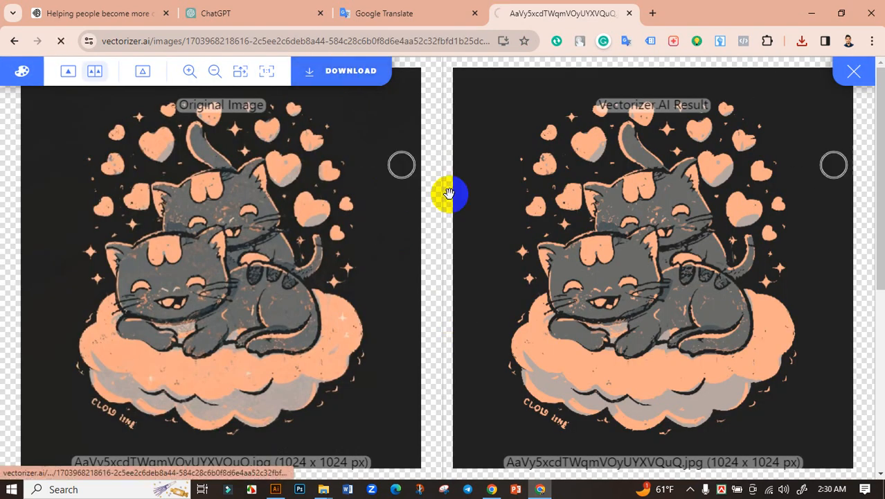
pyautogui.scroll(-6, 417, 322)
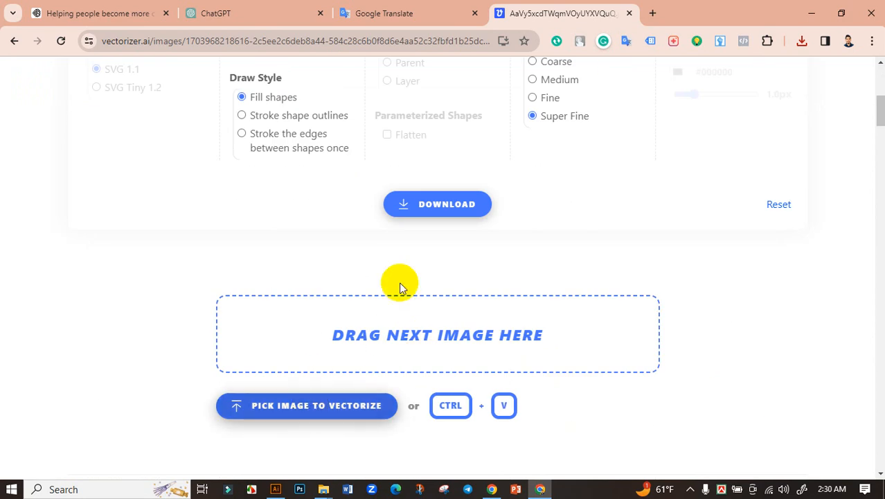
pyautogui.click(430, 212)
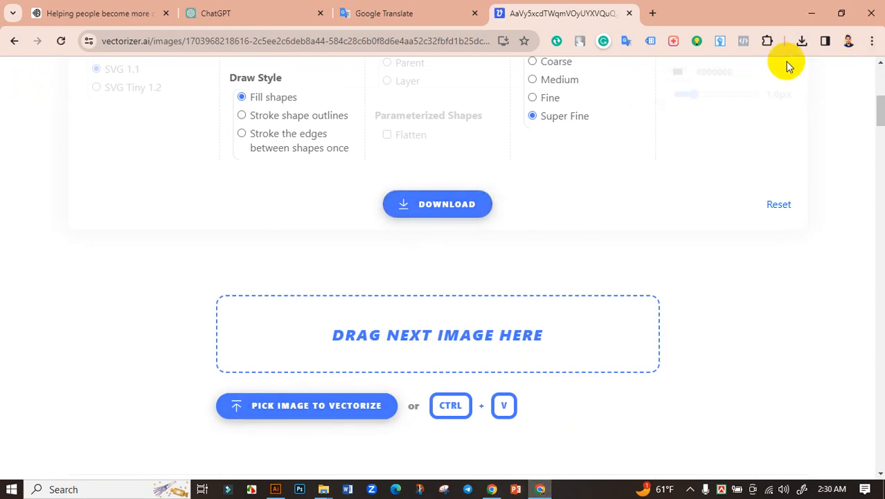
# - Show the downloaded EPS file in the Downloads folder and refresh the folder listing
pyautogui.click(802, 40)
pyautogui.click(757, 95)
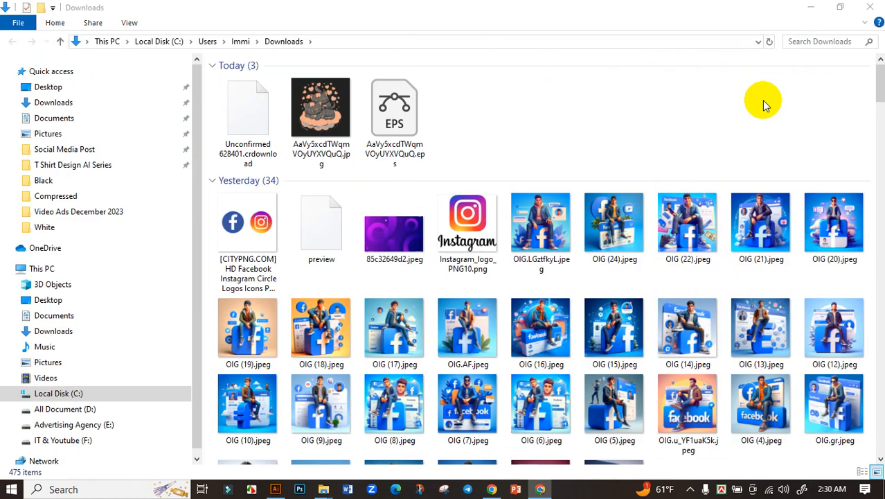
pyautogui.rightClick(468, 125)
pyautogui.click(503, 174)
pyautogui.click(268, 118)
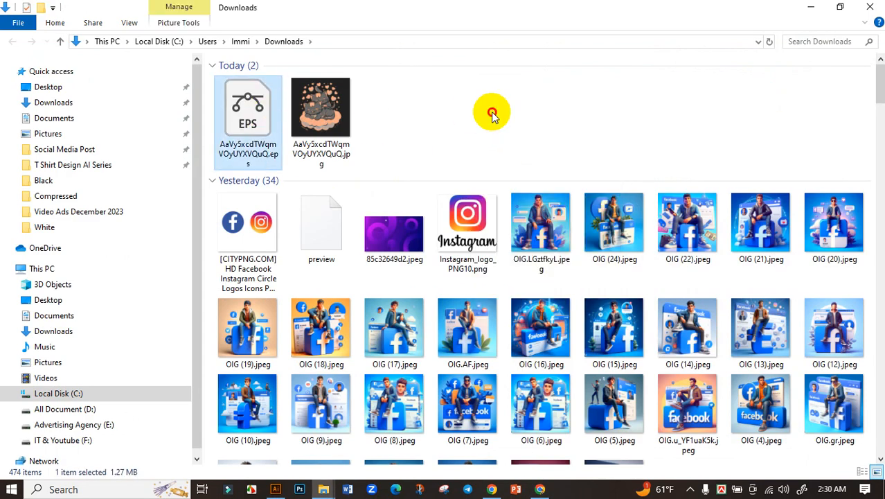
pyautogui.click(490, 115)
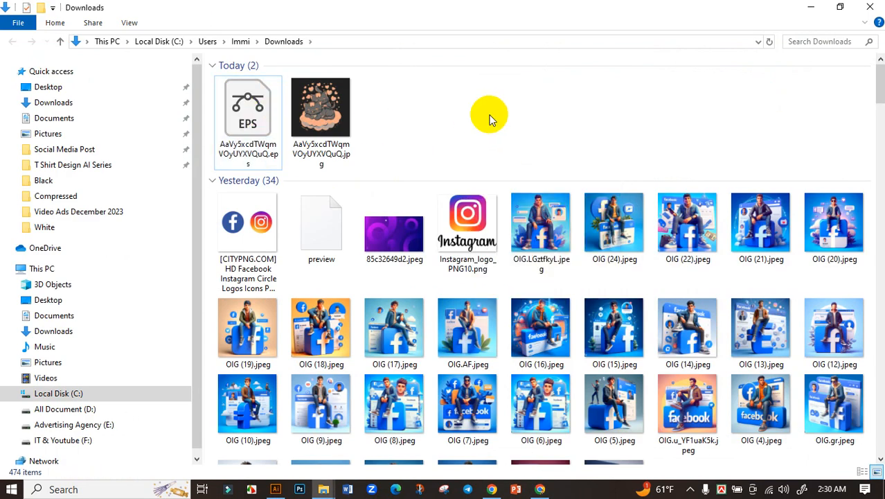
# - Switch to Illustrator and create a portrait document of 11.9 x 17.9 in, RGB Color, High (300 ppi)
pyautogui.click(275, 489)
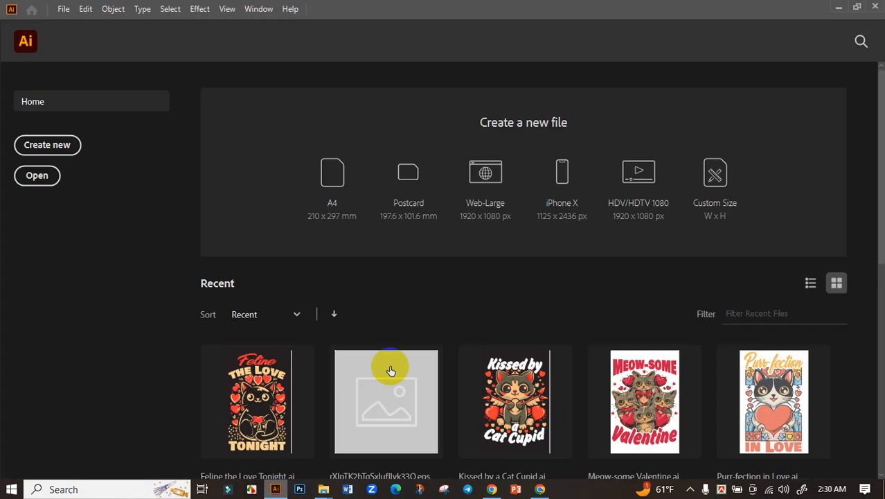
pyautogui.click(45, 145)
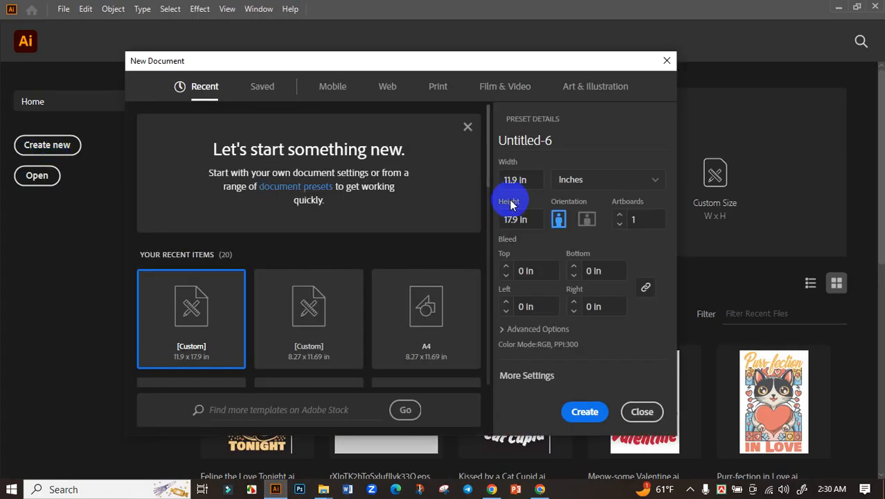
pyautogui.click(499, 182)
pyautogui.click(501, 218)
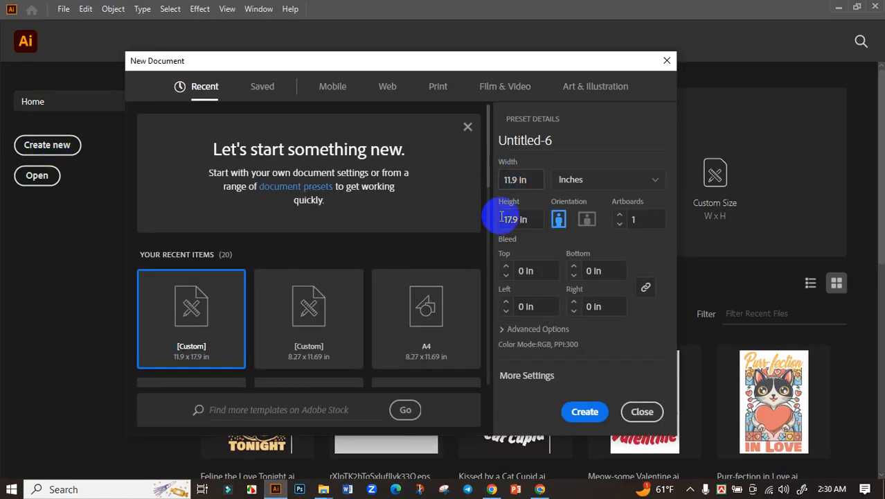
pyautogui.click(554, 228)
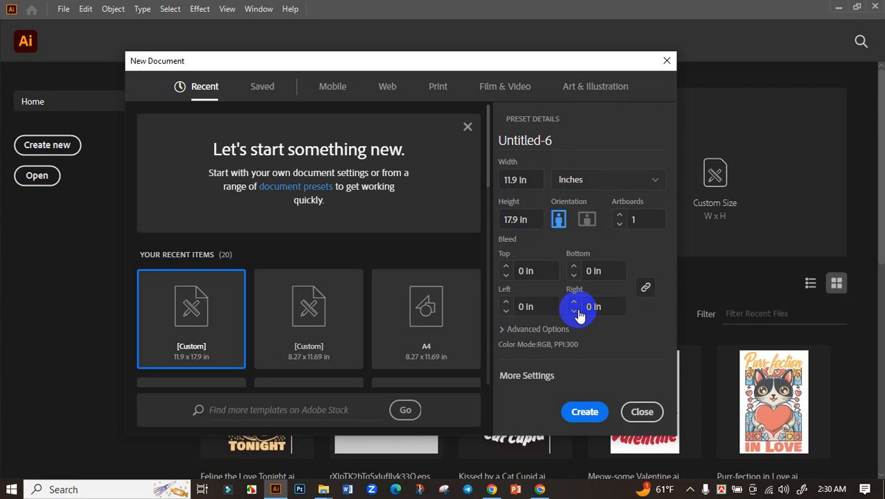
pyautogui.click(526, 329)
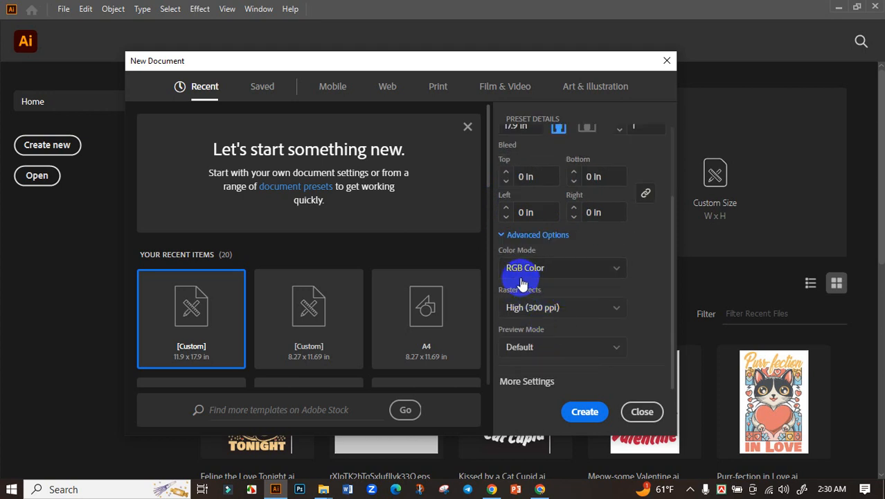
pyautogui.click(589, 414)
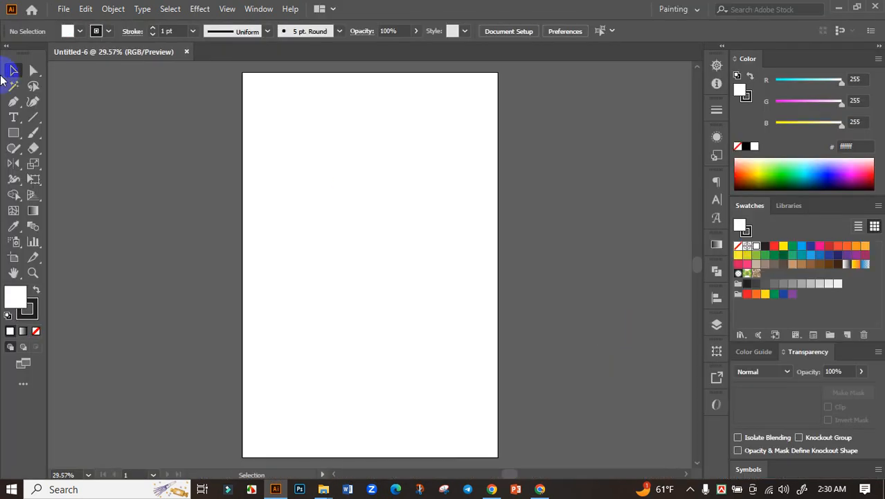
# - Draw a rectangle covering the whole artboard and fill it with the near-black swatch 231f20
pyautogui.click(14, 132)
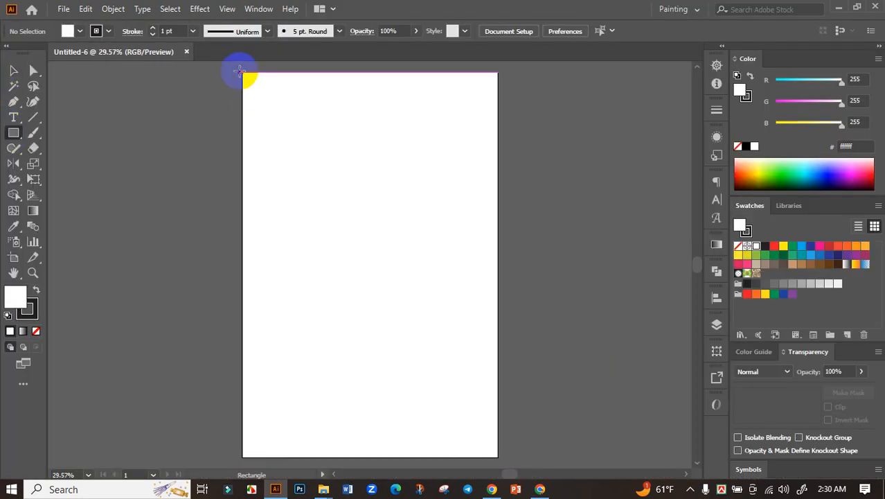
pyautogui.moveTo(241, 72); pyautogui.dragTo(498, 455)
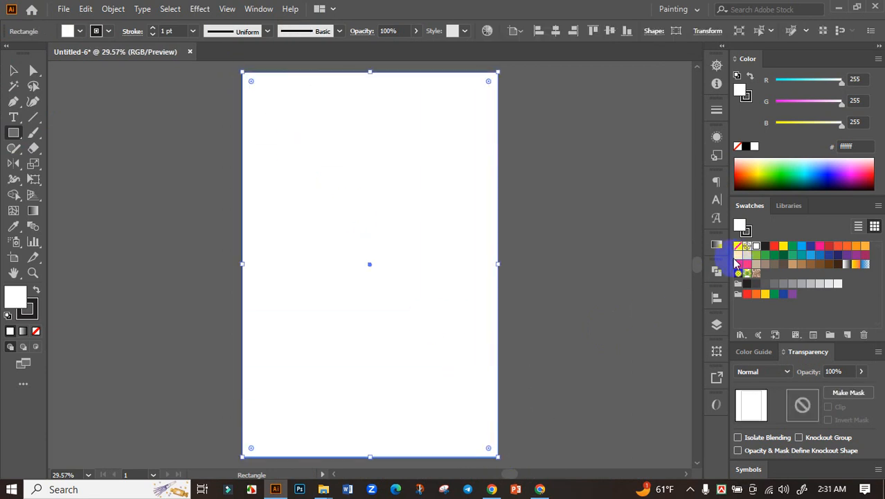
pyautogui.click(764, 245)
pyautogui.keyDown('ctrl'); pyautogui.click(509, 296); pyautogui.keyUp('ctrl')
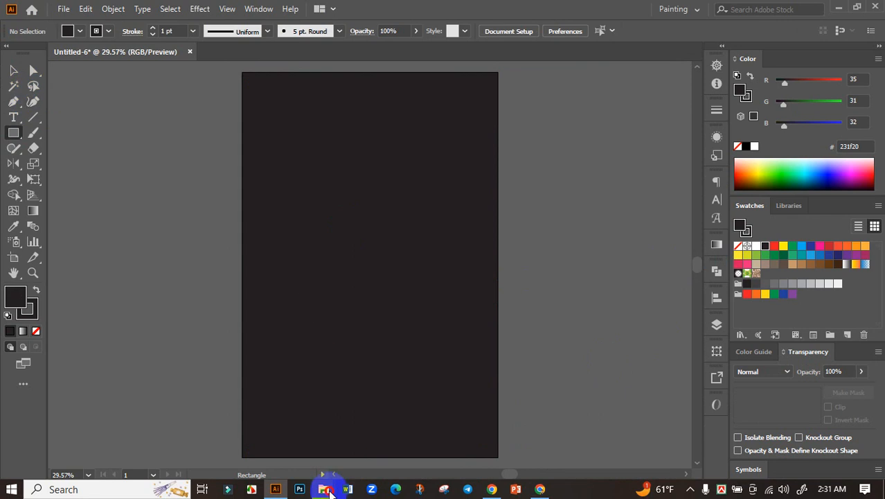
# - Close the extra Explorer window and open AaVy5xcdTWqmVOyUYXVQuQ.eps from Downloads in Illustrator
pyautogui.click(325, 490)
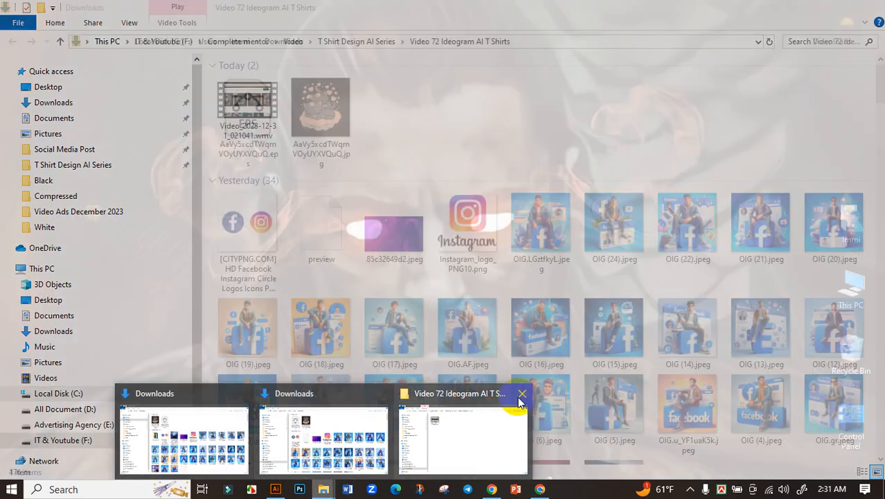
pyautogui.click(522, 393)
pyautogui.click(376, 425)
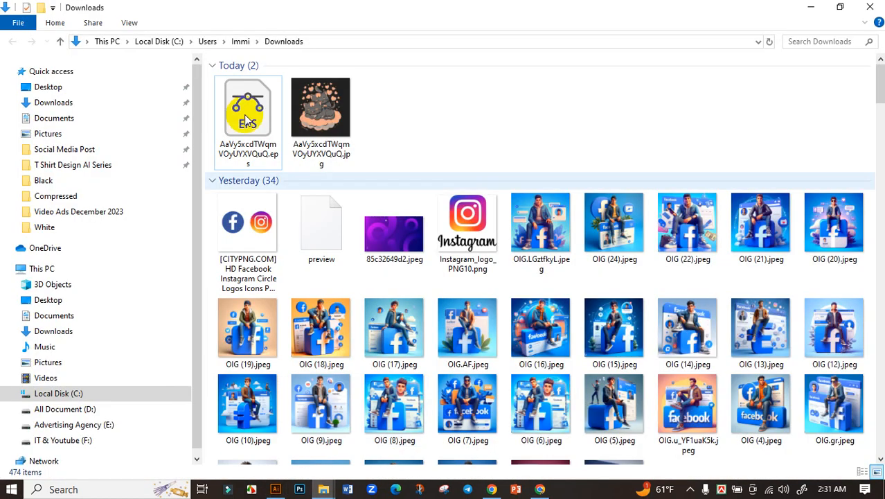
pyautogui.doubleClick(247, 119)
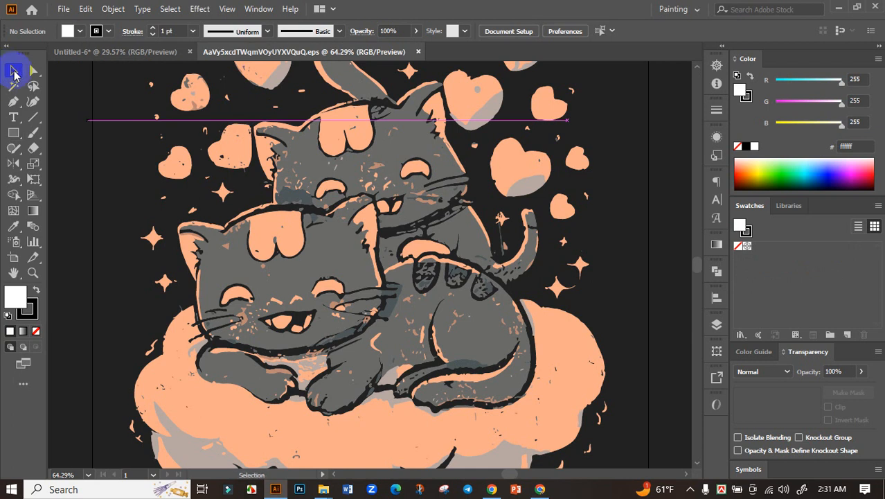
# - Move the cat artwork off the artboard to its left and ungroup it
pyautogui.scroll(-4, 452, 301)
pyautogui.moveTo(443, 299); pyautogui.dragTo(134, 260)
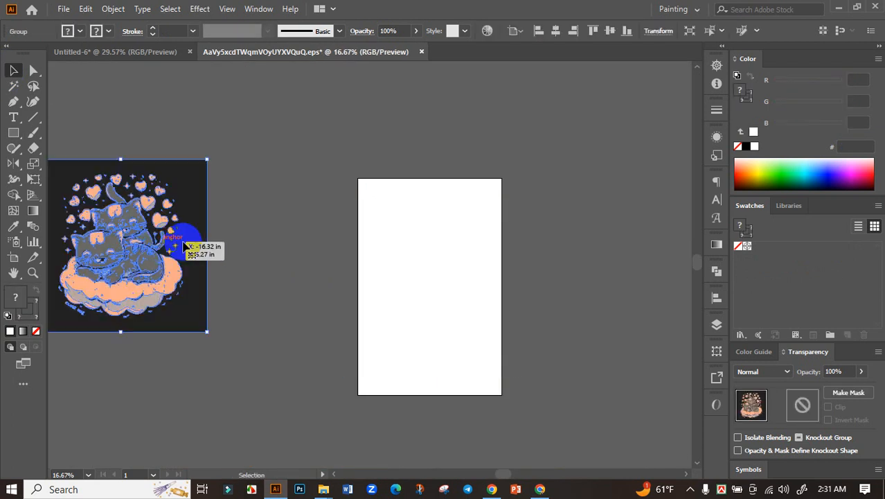
pyautogui.hscroll(-3, 201, 229)
pyautogui.rightClick(201, 227)
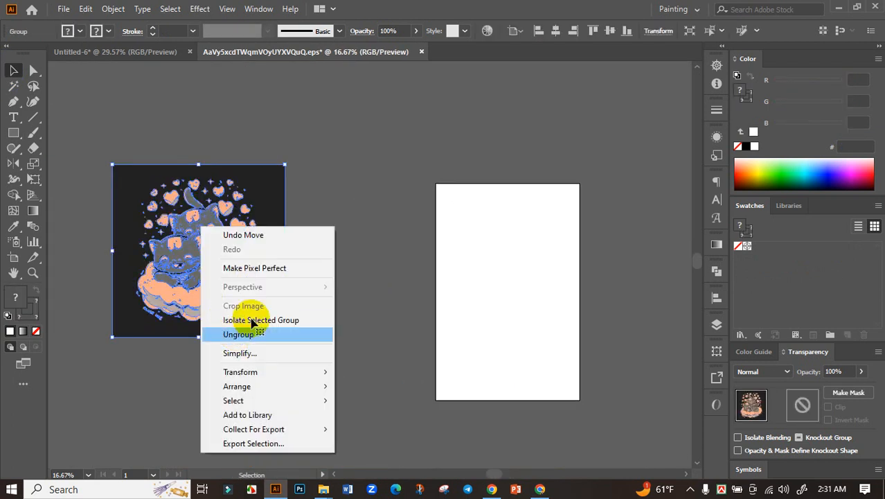
pyautogui.click(252, 332)
# - Delete the artwork's unfilled stroke paths by matching them with the Magic Wand to a freshly drawn vertical line
pyautogui.click(33, 116)
pyautogui.moveTo(392, 133)
pyautogui.mouseDown()
pyautogui.moveTo(398, 253)
pyautogui.moveTo(391, 274)
pyautogui.mouseUp()
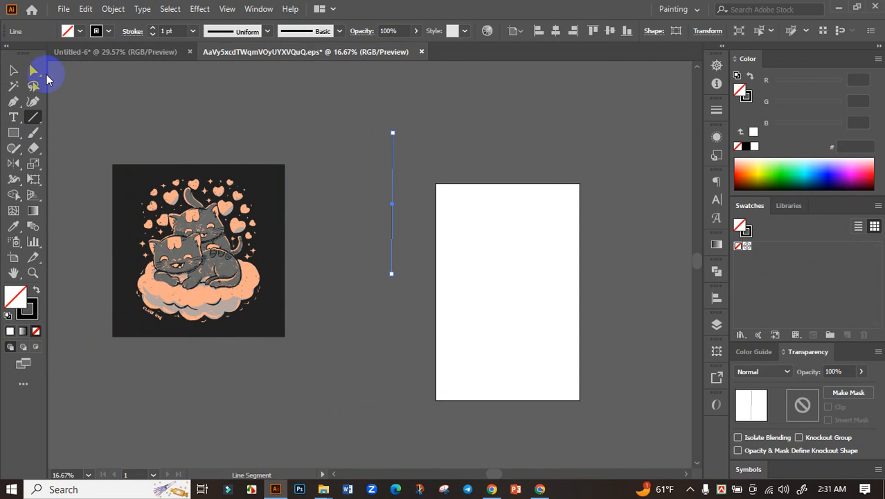
pyautogui.click(14, 85)
pyautogui.click(393, 151)
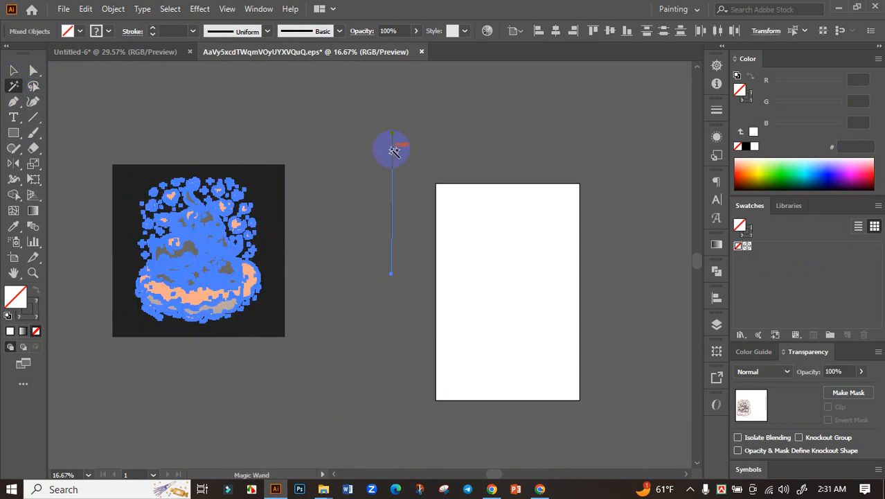
pyautogui.click(399, 156)
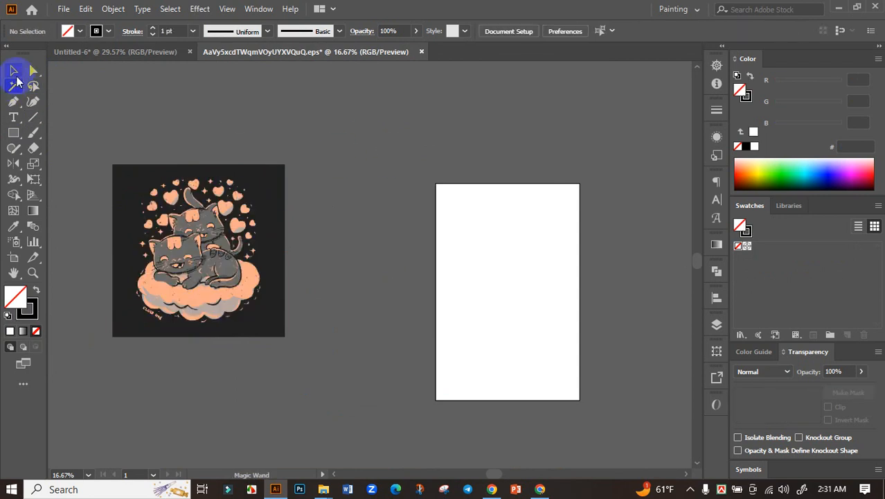
# - Delete the dark background shape behind the cat artwork, leaving the cats, hearts and cloud
pyautogui.click(13, 71)
pyautogui.click(266, 198)
pyautogui.scroll(1, 270, 202)
pyautogui.click(276, 209)
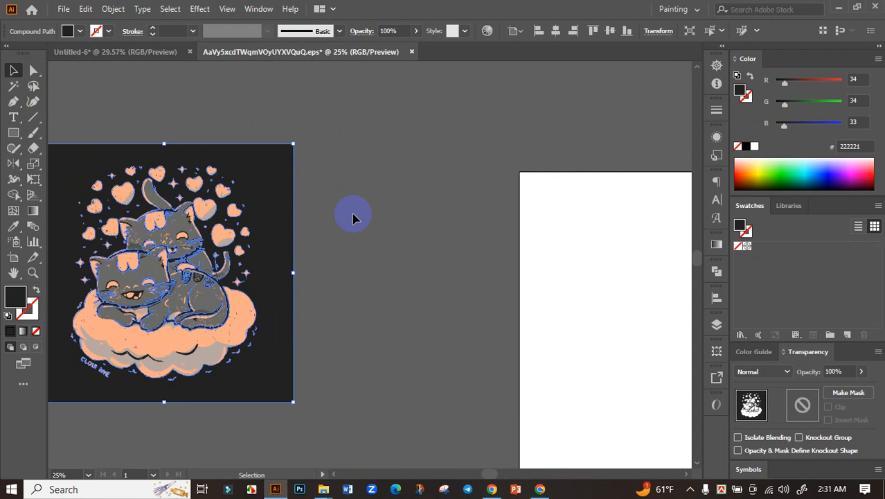
pyautogui.press('Delete')
pyautogui.moveTo(293, 220); pyautogui.dragTo(483, 206)
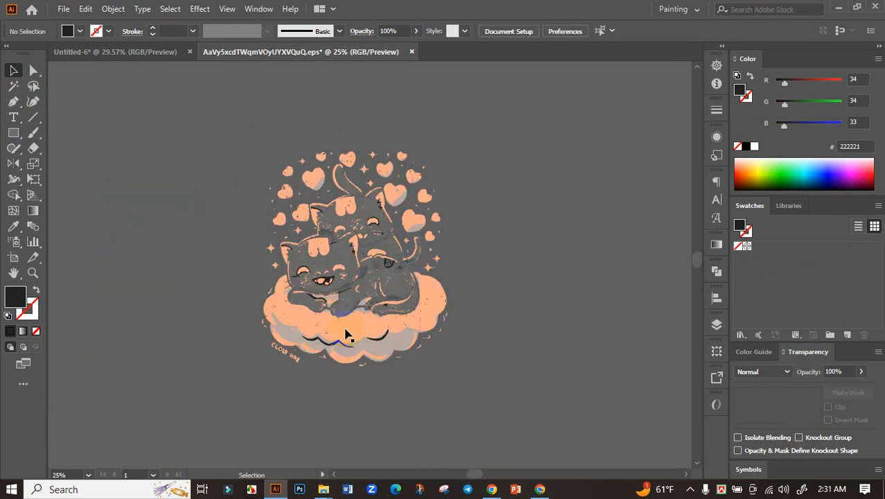
# - Delete the garbled peach lettering below the lower edge of the cloud
pyautogui.scroll(4, 283, 370)
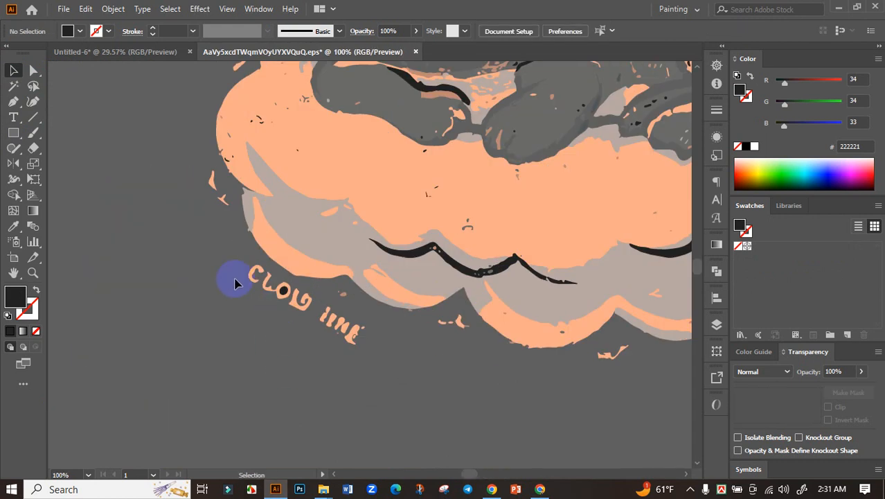
pyautogui.click(277, 325)
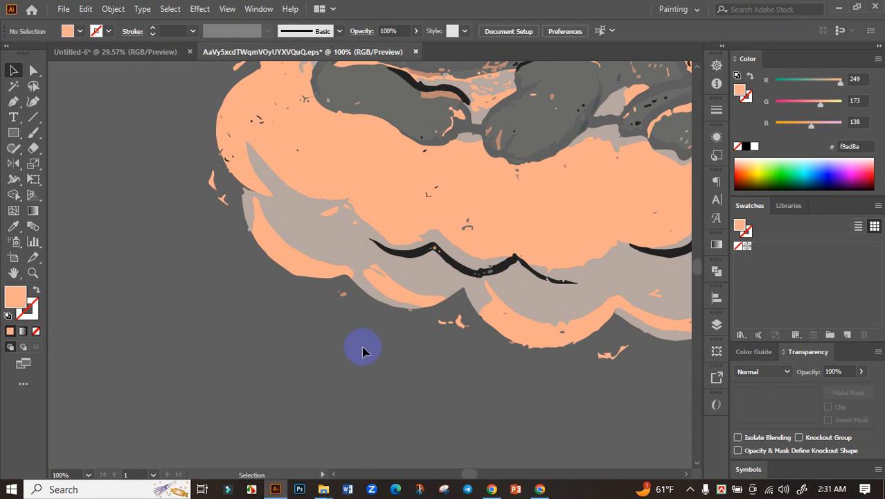
# - Group the whole cat artwork and move it onto the dark artboard of the Untitled-6 document
pyautogui.scroll(-4, 318, 355)
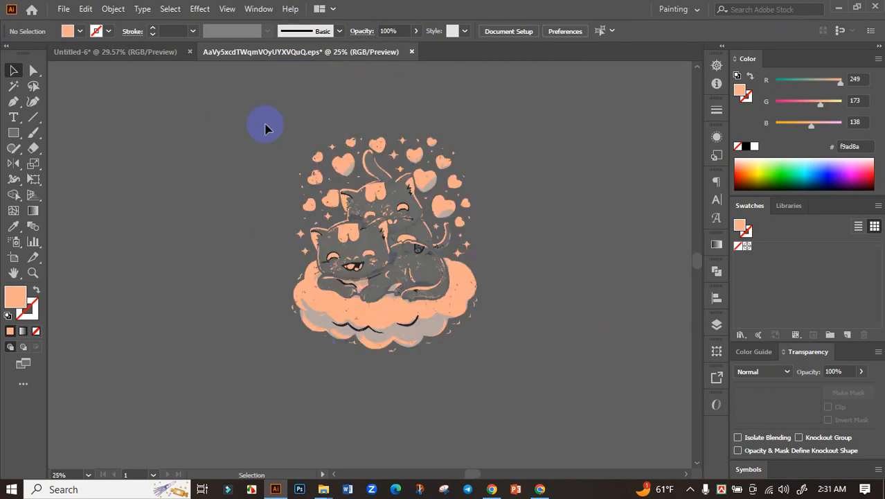
pyautogui.moveTo(584, 443); pyautogui.dragTo(584, 444)
pyautogui.hotkey('ctrl', 'g')
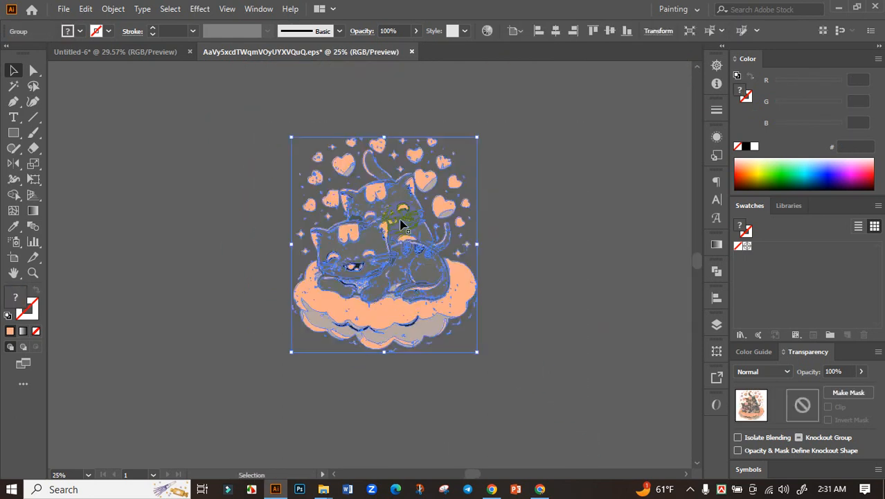
pyautogui.moveTo(394, 208); pyautogui.dragTo(387, 278)
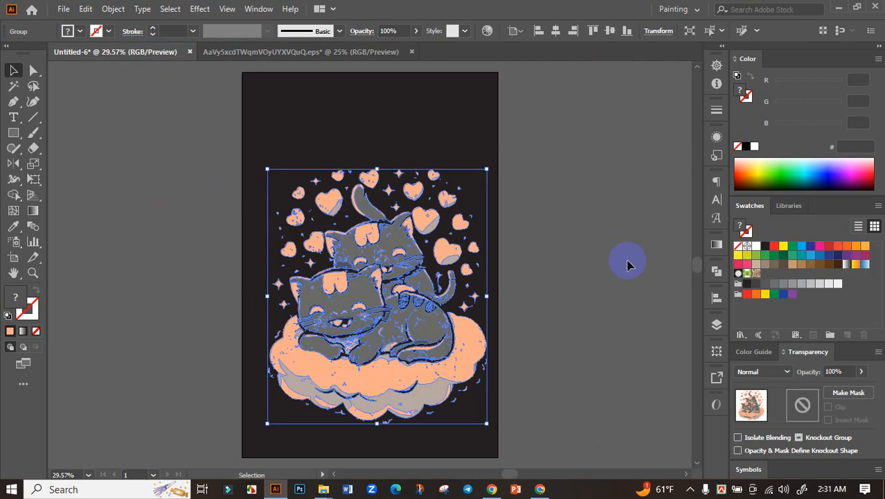
# - Center the cat artwork horizontally on the artboard
pyautogui.click(716, 299)
pyautogui.click(585, 324)
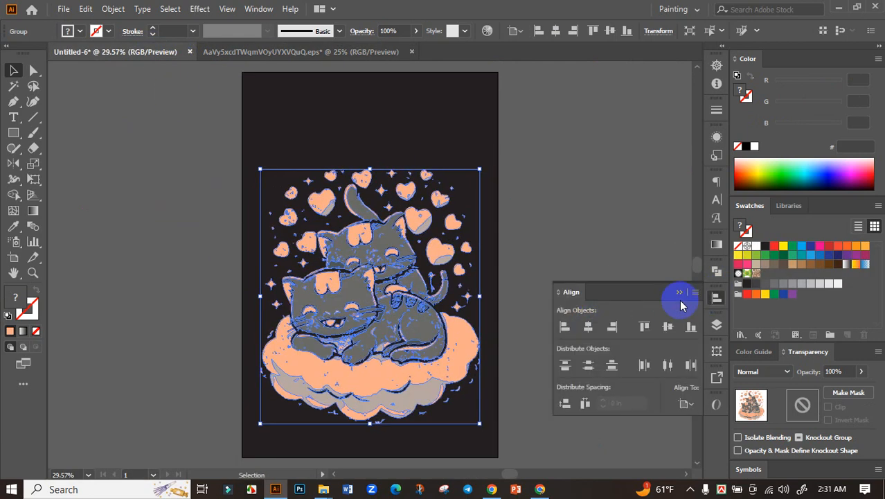
pyautogui.click(565, 320)
# - Switch to the browser, check the original cat image in Ideogram, and return to Illustrator
pyautogui.click(539, 488)
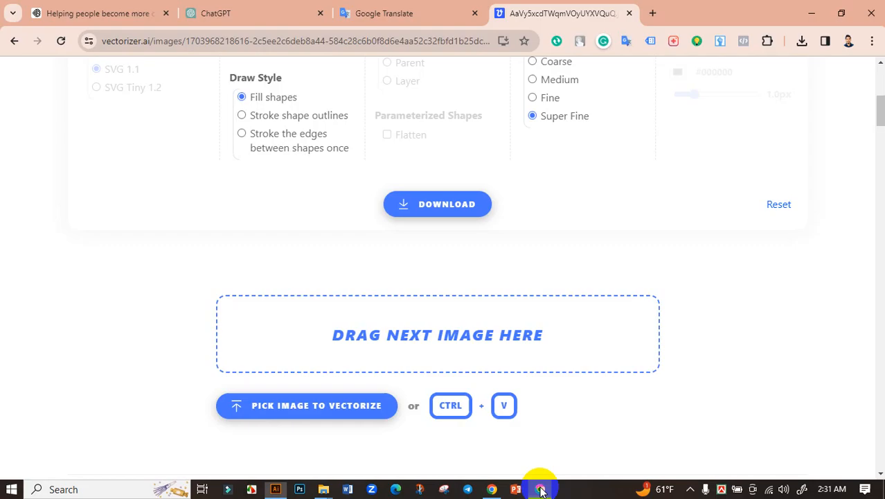
pyautogui.click(126, 6)
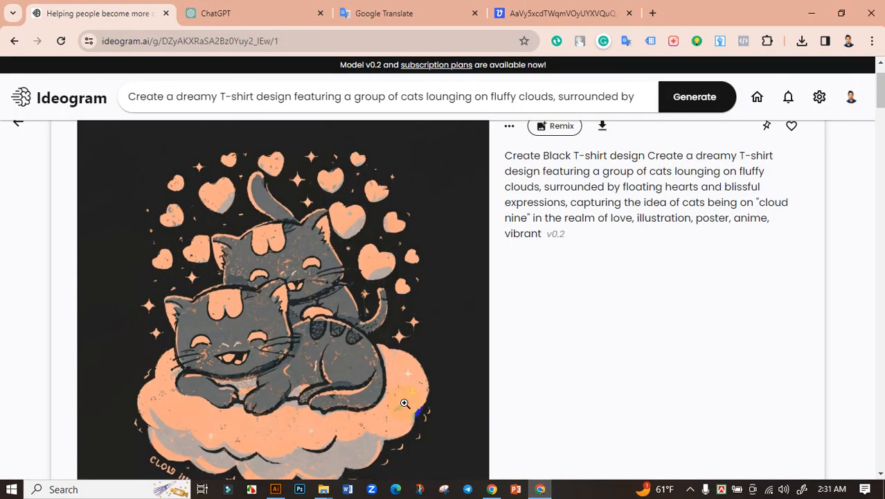
pyautogui.click(277, 487)
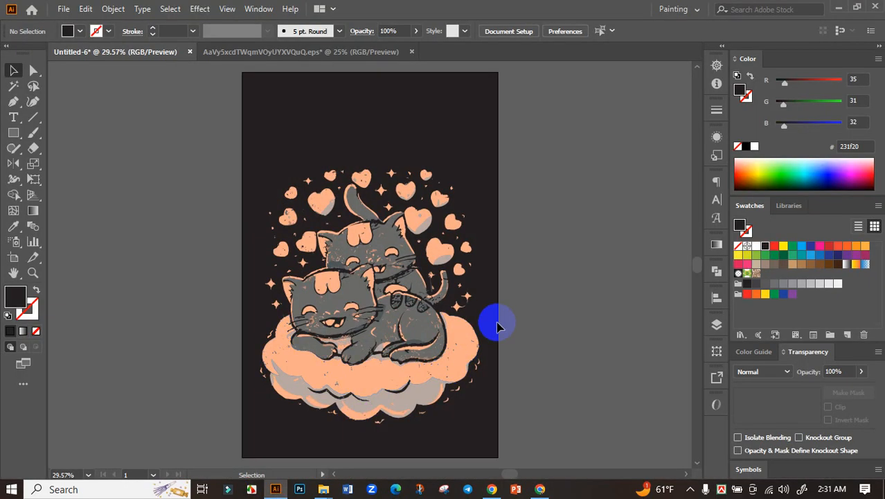
# - Center the cat artwork vertically on the artboard, and shift it slightly down to leave room for text above
pyautogui.click(405, 353)
pyautogui.click(715, 298)
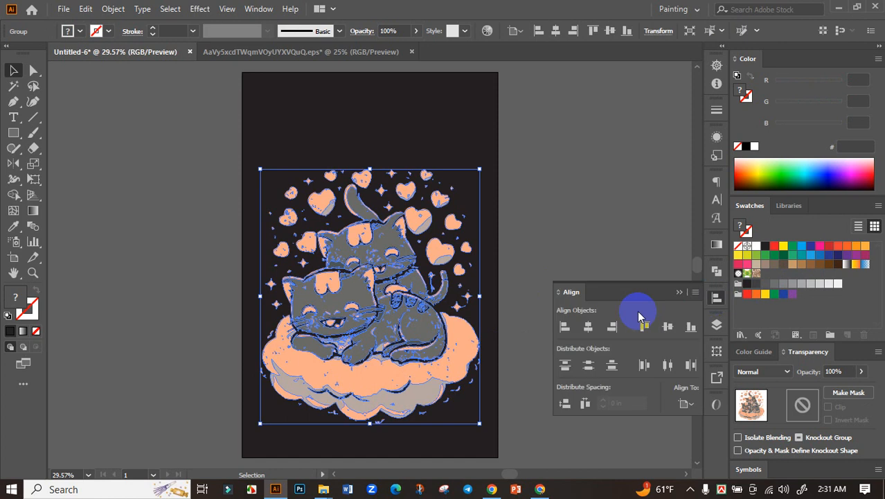
pyautogui.click(667, 326)
pyautogui.click(679, 292)
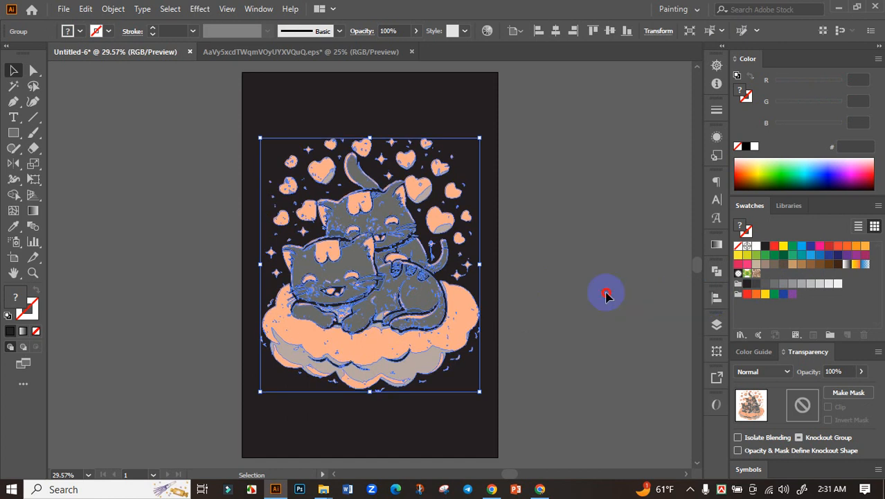
pyautogui.click(606, 295)
pyautogui.click(361, 317)
pyautogui.click(592, 302)
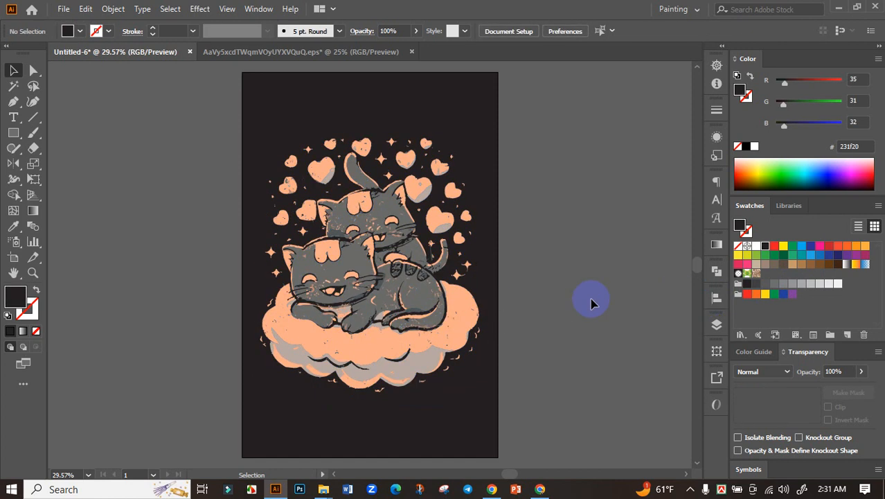
pyautogui.moveTo(392, 250)
pyautogui.mouseDown()
pyautogui.moveTo(379, 238)
pyautogui.moveTo(380, 254)
pyautogui.mouseUp()
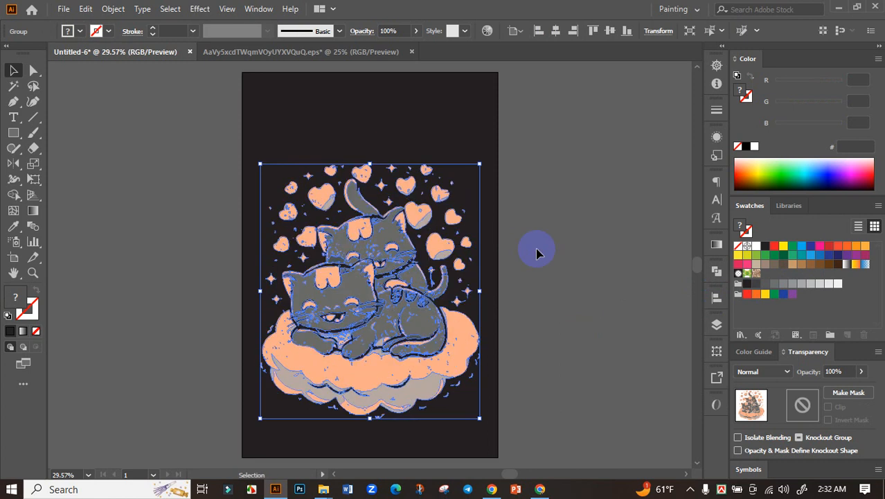
pyautogui.click(537, 252)
pyautogui.moveTo(521, 247); pyautogui.dragTo(518, 268)
# - Switch to ChatGPT in the browser and copy the slogan "Feline Fine in Valentine" from the list
pyautogui.click(541, 489)
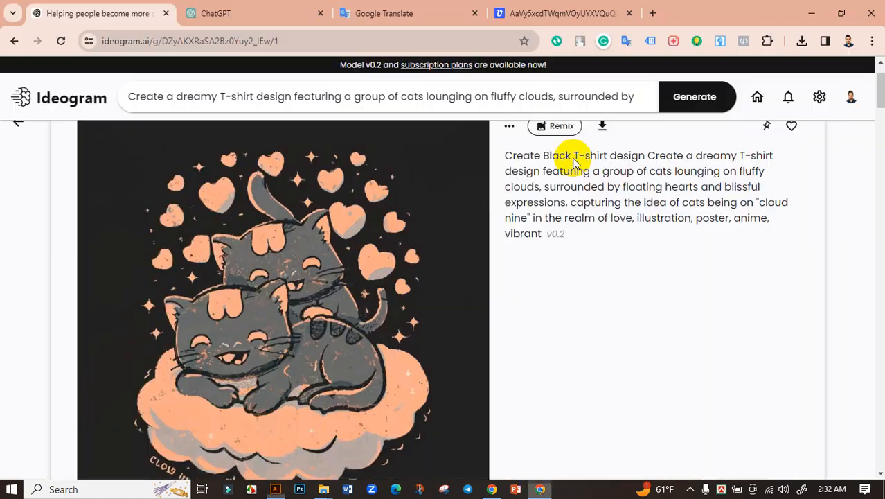
pyautogui.click(253, 10)
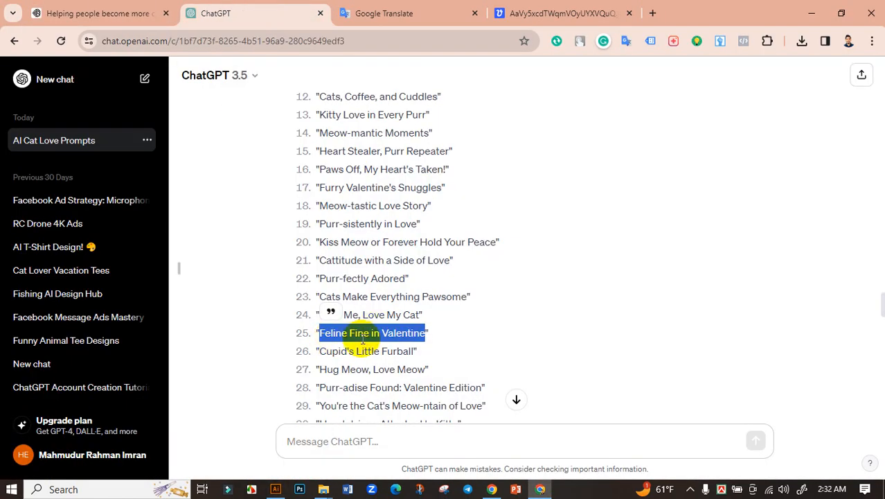
pyautogui.rightClick(386, 335)
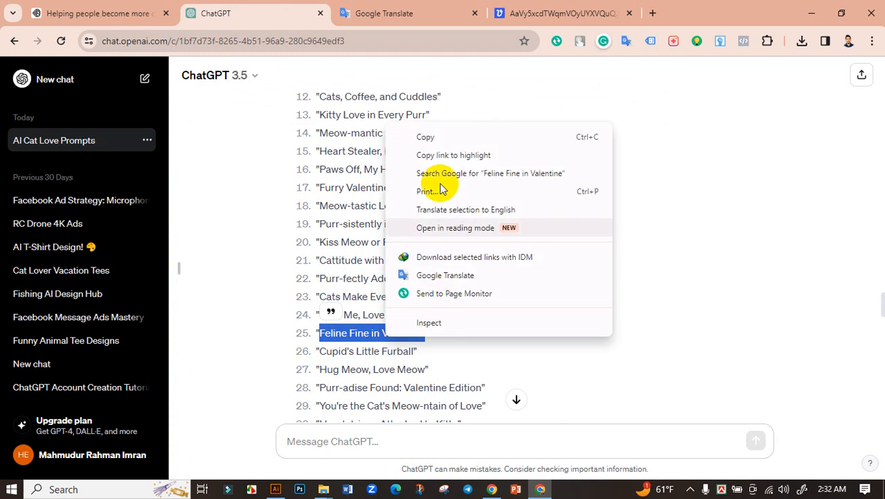
pyautogui.click(444, 135)
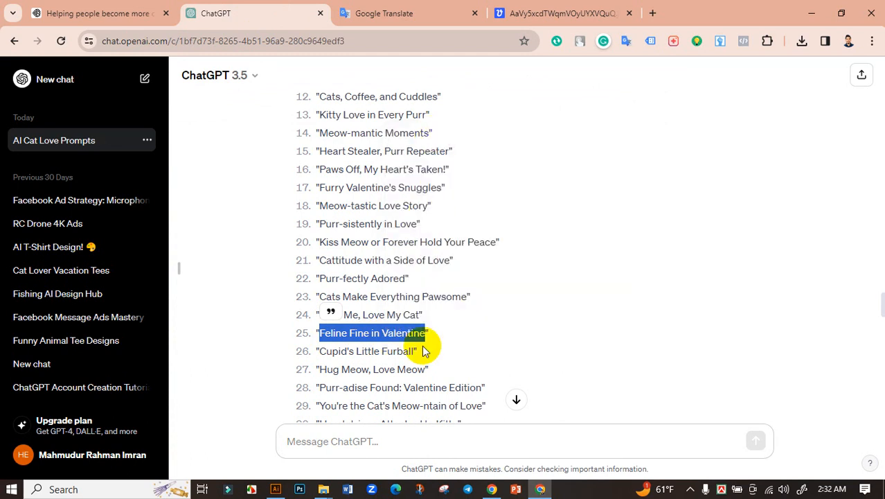
# - Paste the slogan beside the artboard in Illustrator and enlarge it to about 101 pt
pyautogui.click(276, 489)
pyautogui.moveTo(510, 301); pyautogui.dragTo(223, 296)
pyautogui.hotkey('ctrl', 'v')
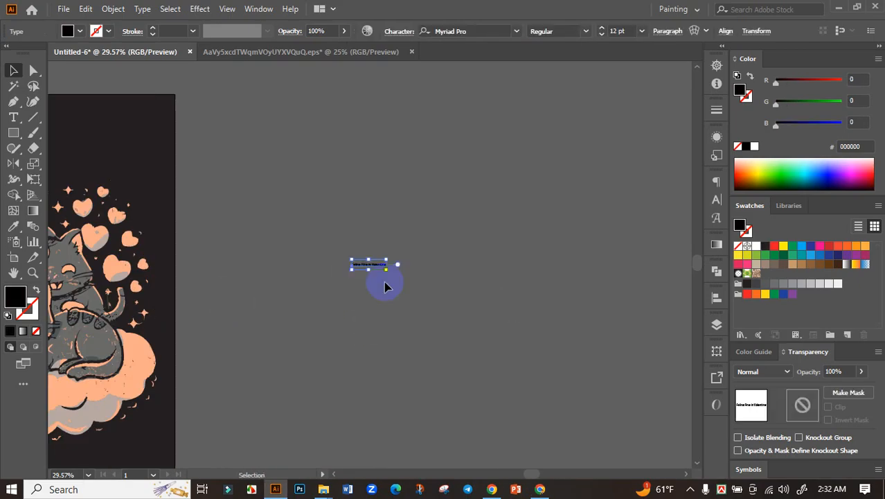
pyautogui.moveTo(387, 267); pyautogui.dragTo(613, 385)
pyautogui.moveTo(547, 292); pyautogui.dragTo(512, 310)
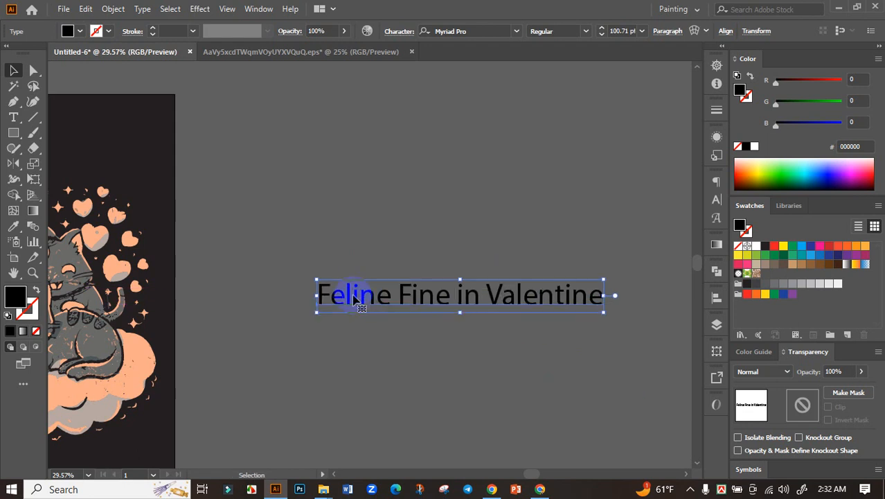
# - Cut "Feline" out of the slogan, paste it as separate text and place it near the artboard's top edge
pyautogui.doubleClick(356, 296)
pyautogui.moveTo(385, 294); pyautogui.dragTo(277, 293)
pyautogui.press('BackSpace')
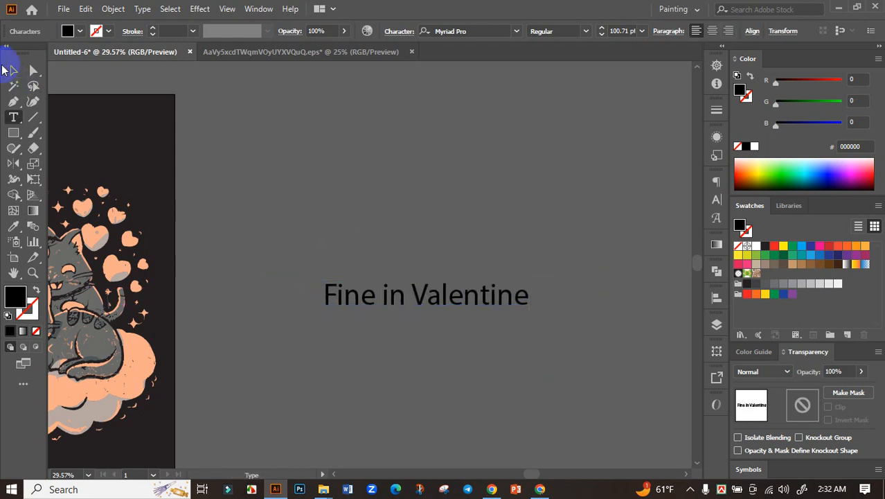
pyautogui.click(10, 70)
pyautogui.click(267, 233)
pyautogui.moveTo(217, 227); pyautogui.dragTo(491, 279)
pyautogui.hotkey('ctrl', 'v')
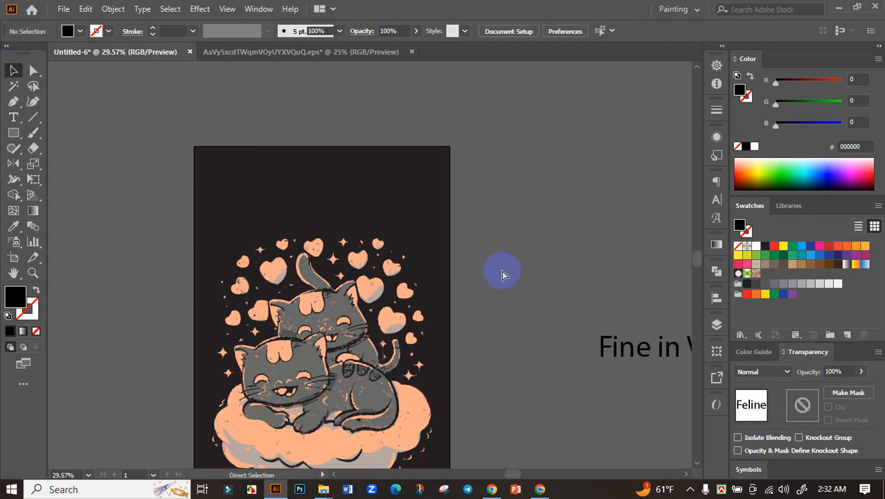
pyautogui.moveTo(379, 267); pyautogui.dragTo(347, 177)
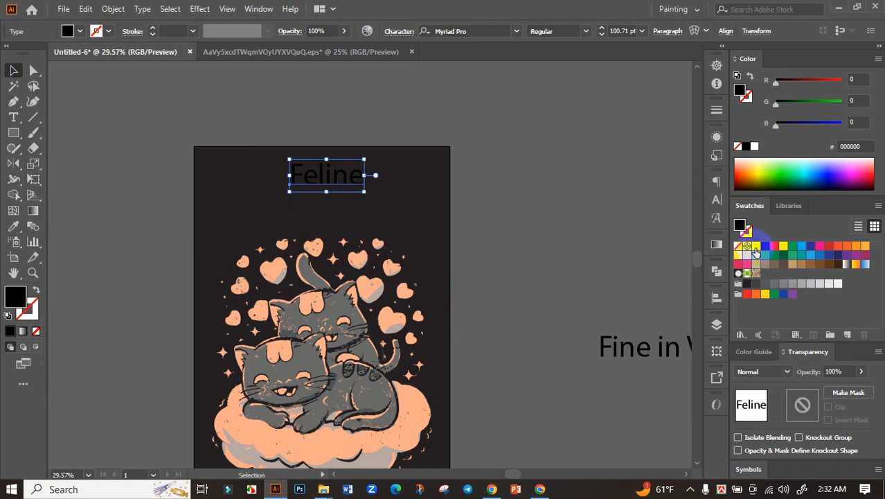
# - Fill "Feline" with white, set its font to Falcon-Poster-Bold and enlarge it to about 224 pt
pyautogui.click(755, 246)
pyautogui.click(508, 29)
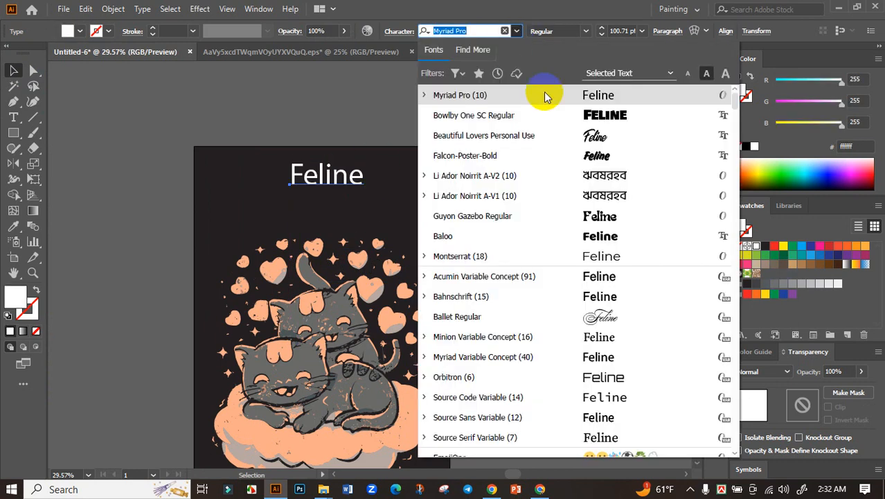
pyautogui.click(592, 156)
pyautogui.moveTo(358, 176); pyautogui.dragTo(396, 174)
pyautogui.click(573, 259)
pyautogui.moveTo(573, 259); pyautogui.dragTo(389, 201)
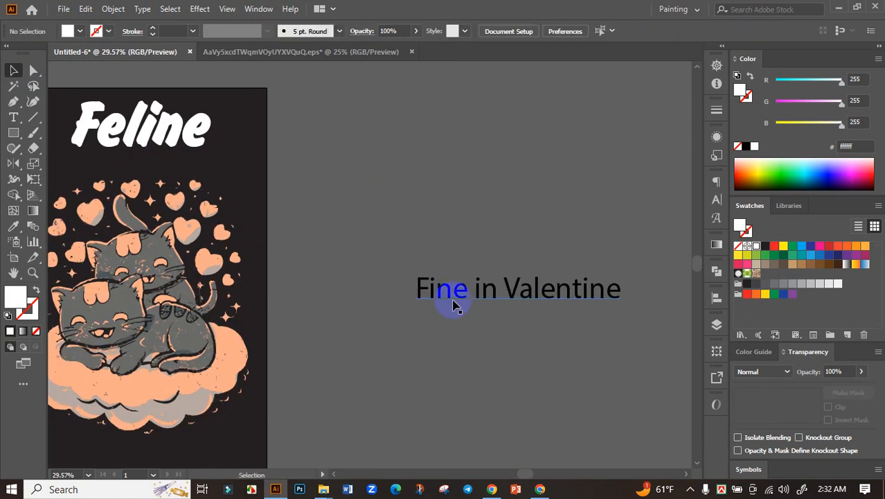
# - Cut "Fine in" out of the remaining slogan and paste it as a separate text object
pyautogui.doubleClick(484, 303)
pyautogui.moveTo(497, 291); pyautogui.dragTo(415, 292)
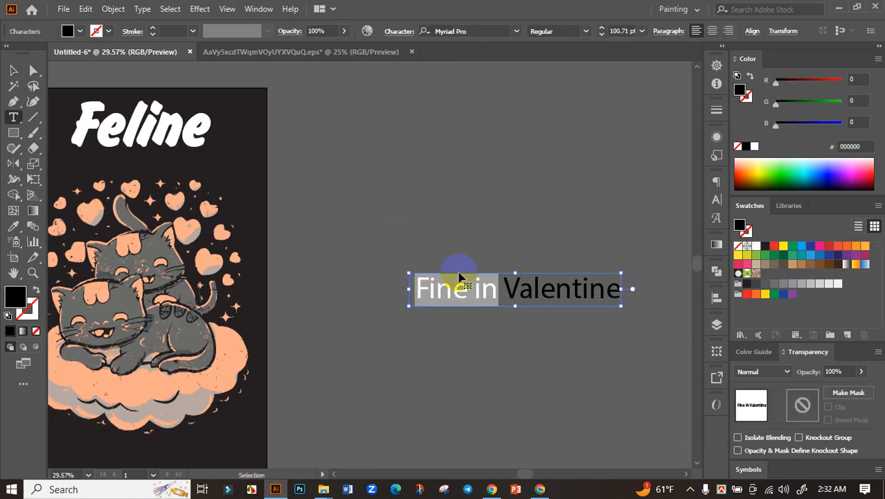
pyautogui.press('BackSpace')
pyautogui.click(14, 70)
pyautogui.click(398, 203)
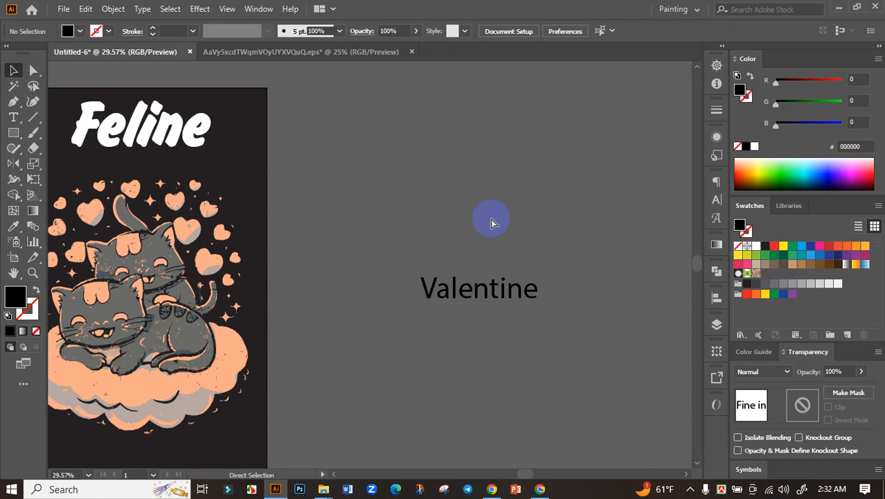
pyautogui.hotkey('ctrl', 'v')
# - Set the font of the "Fine in" text to Bowlby One SC Regular
pyautogui.click(517, 30)
pyautogui.click(517, 92)
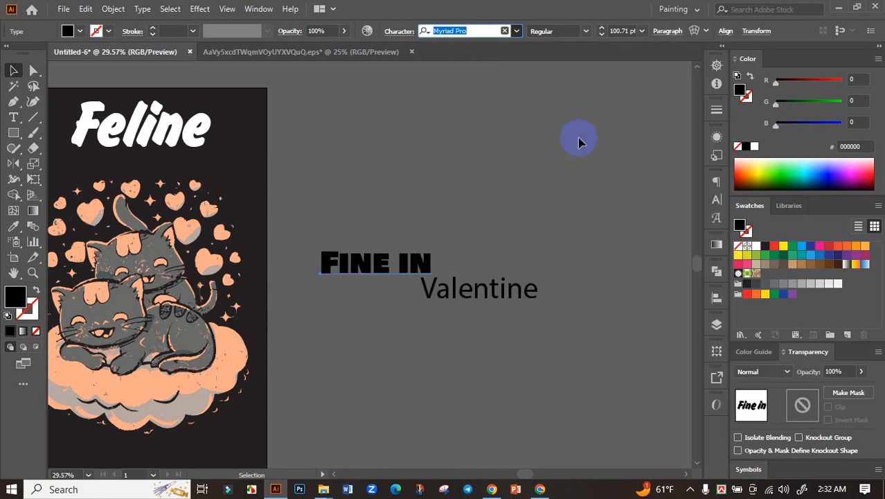
pyautogui.click(401, 197)
# - Move "Fine in" onto the artboard directly below "Feline" and enlarge it to about 163 pt
pyautogui.hscroll(-5, 485, 228)
pyautogui.moveTo(562, 258); pyautogui.dragTo(313, 162)
pyautogui.scroll(1, 347, 172)
pyautogui.moveTo(379, 169); pyautogui.dragTo(415, 169)
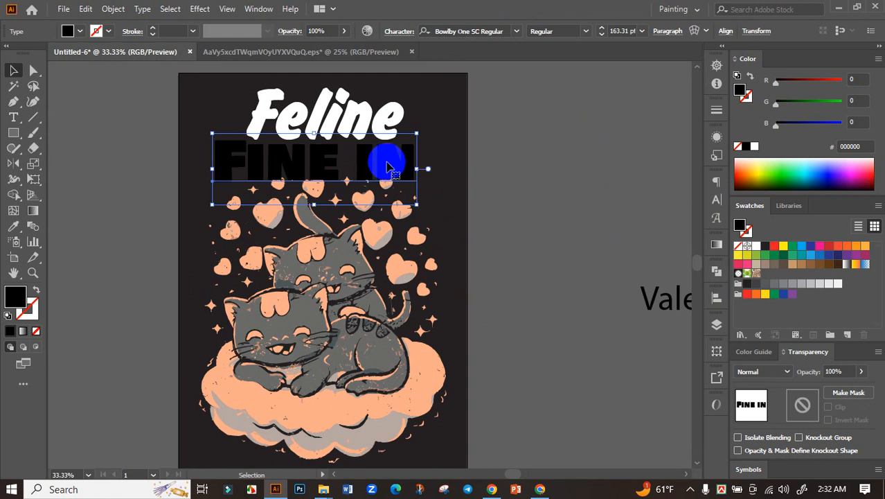
# - Lower "Feline" slightly so it sits right against the top of the "Fine in" text
pyautogui.moveTo(335, 117); pyautogui.dragTo(335, 131)
pyautogui.scroll(1, 329, 128)
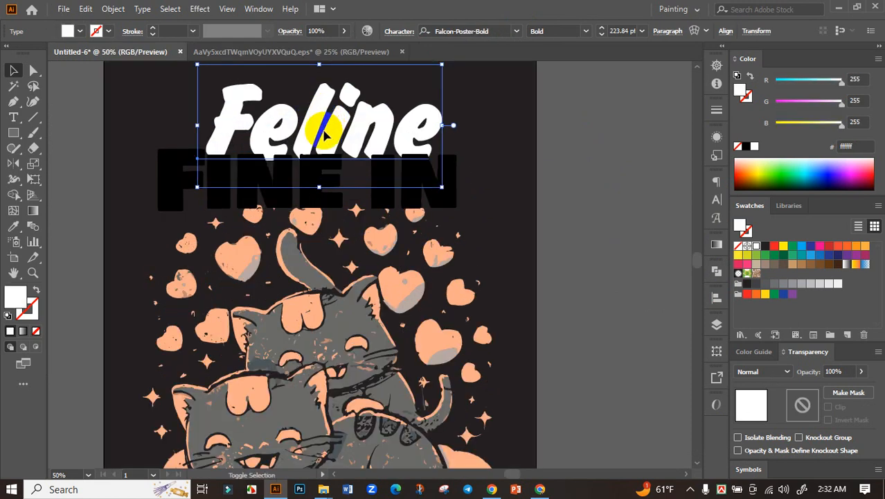
pyautogui.scroll(-1, 324, 135)
pyautogui.keyDown('shift'); pyautogui.click(364, 173); pyautogui.keyUp('shift')
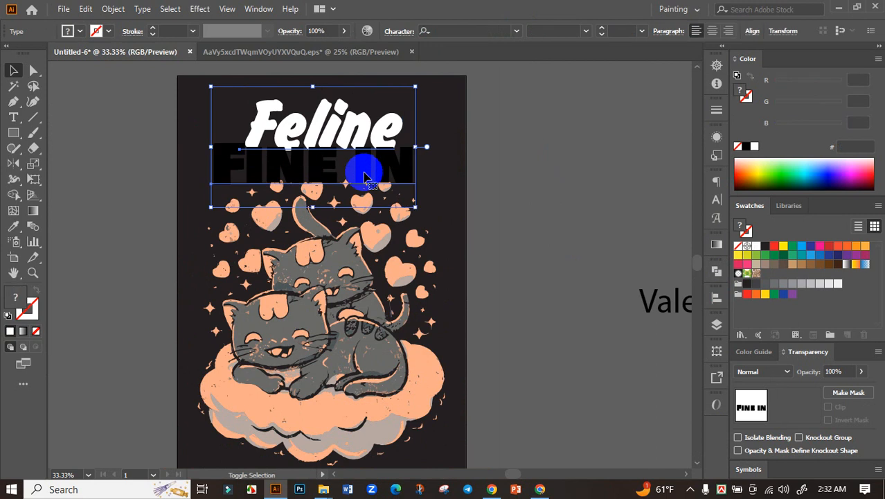
pyautogui.click(566, 136)
# - Fill the "Fine in" text with white
pyautogui.click(351, 170)
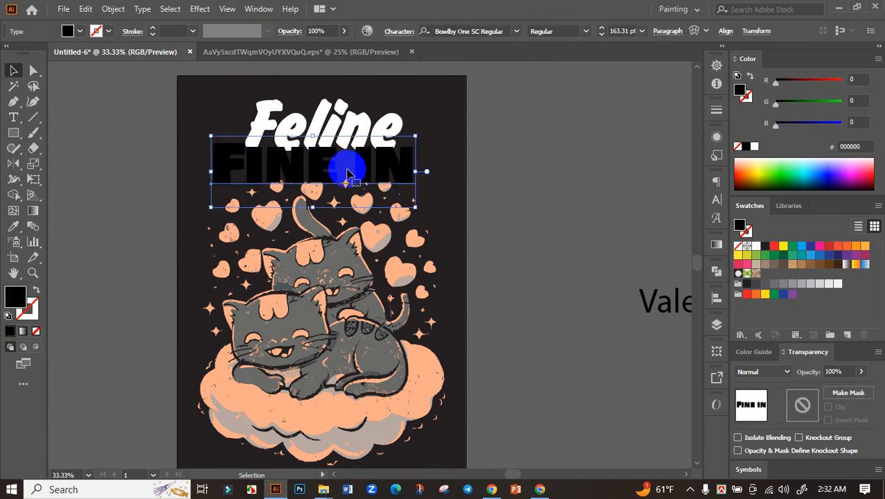
pyautogui.click(747, 246)
pyautogui.click(755, 247)
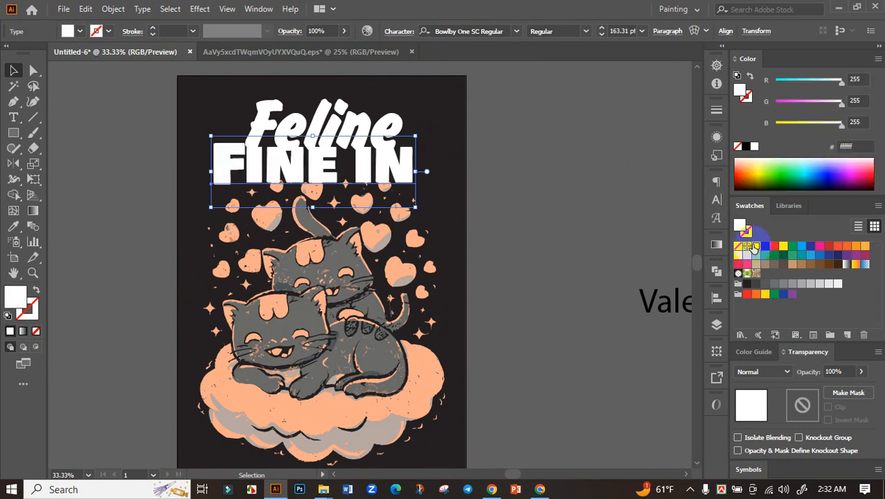
# - Warp the "Fine in" text with a horizontal Arc at 18% bend
pyautogui.click(694, 31)
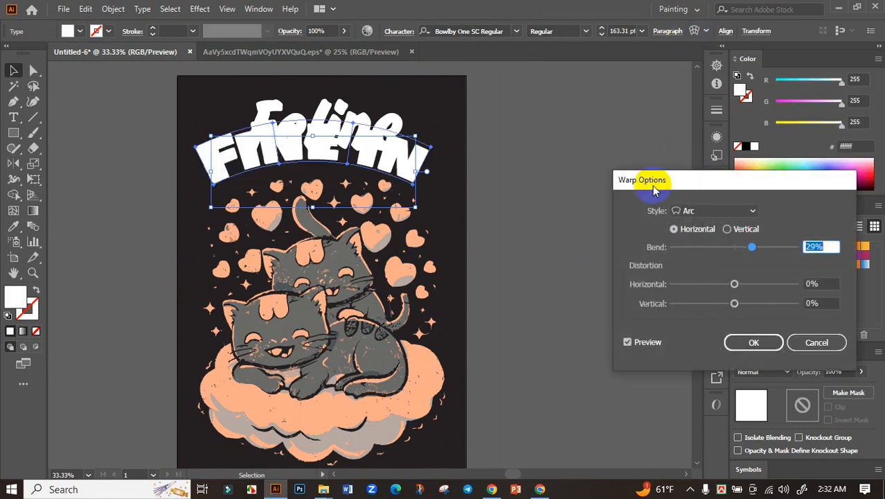
pyautogui.click(745, 247)
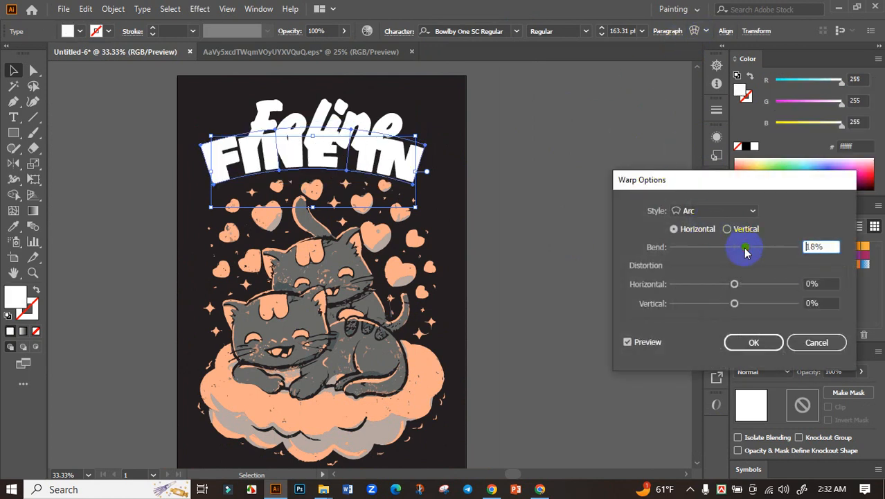
pyautogui.click(753, 342)
# - Lower the arched "Fine in" slightly and reposition "Feline" so it sits just above the arch
pyautogui.scroll(2, 361, 174)
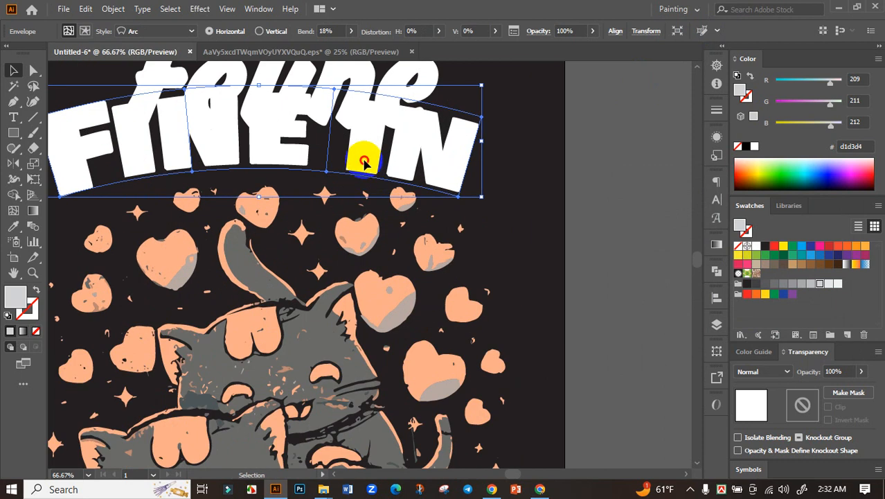
pyautogui.moveTo(364, 163); pyautogui.dragTo(364, 173)
pyautogui.scroll(-1, 363, 170)
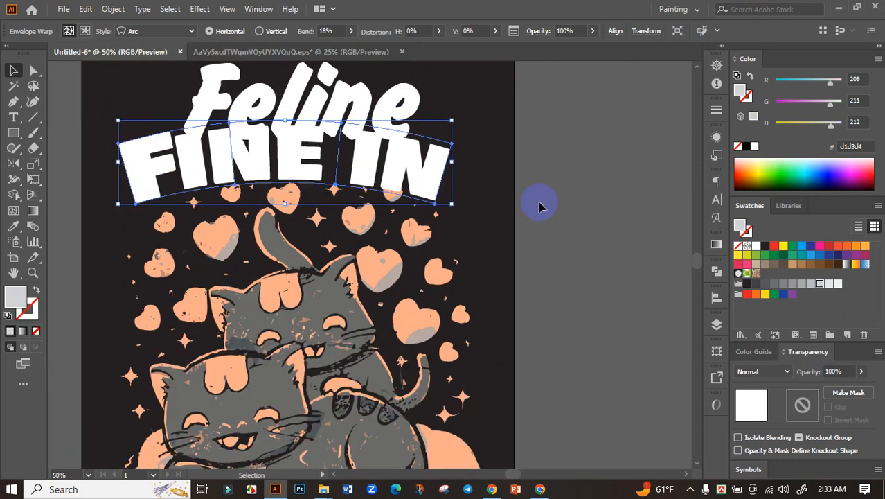
pyautogui.click(539, 197)
pyautogui.click(373, 179)
pyautogui.moveTo(364, 182); pyautogui.dragTo(360, 171)
pyautogui.keyDown('shift'); pyautogui.click(362, 173); pyautogui.keyUp('shift')
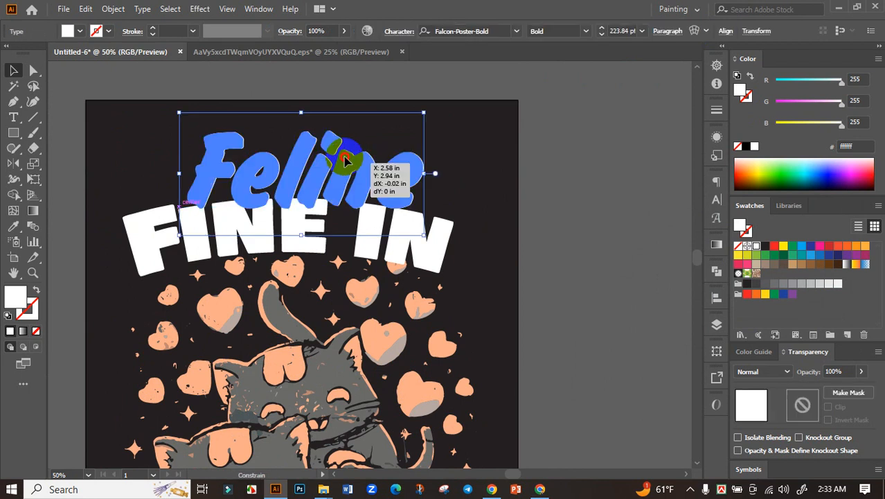
# - Expand "Feline" and the warped "Fine in" into editable shapes
pyautogui.keyDown('shift'); pyautogui.click(376, 235); pyautogui.keyUp('shift')
pyautogui.click(118, 9)
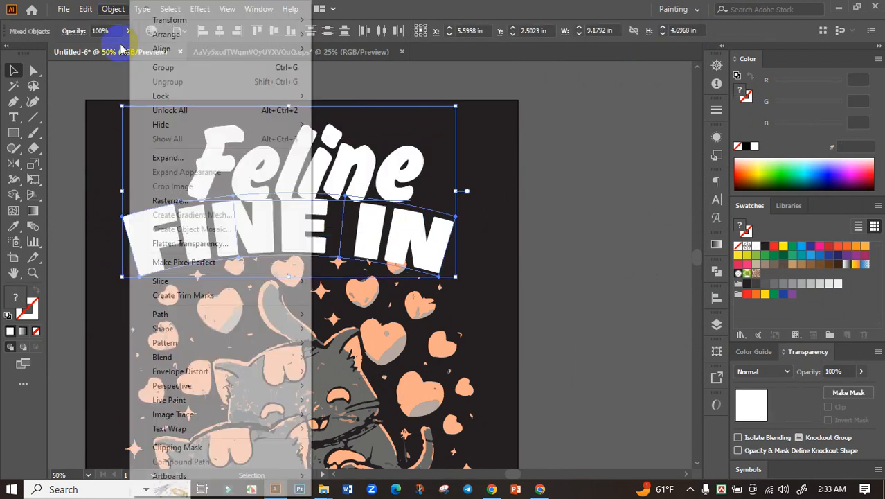
pyautogui.click(170, 159)
pyautogui.click(343, 315)
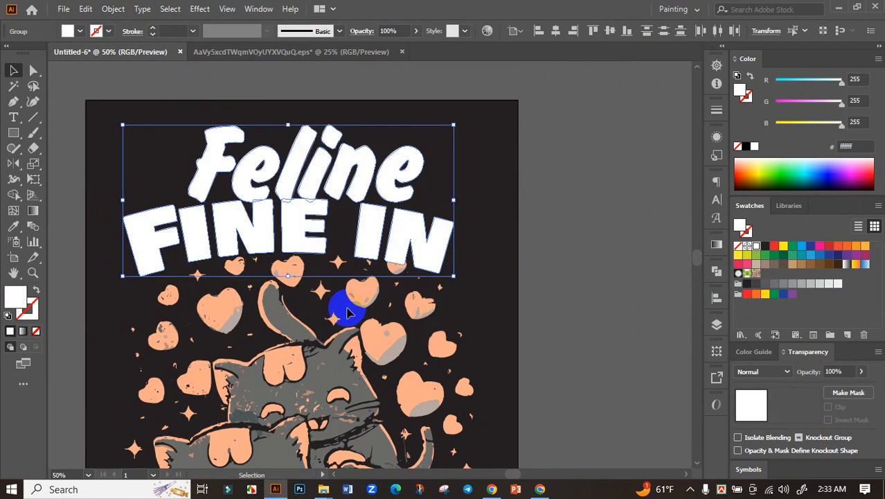
# - Centre "Feline" and "Fine in" horizontally on the artboard
pyautogui.click(717, 297)
pyautogui.click(594, 331)
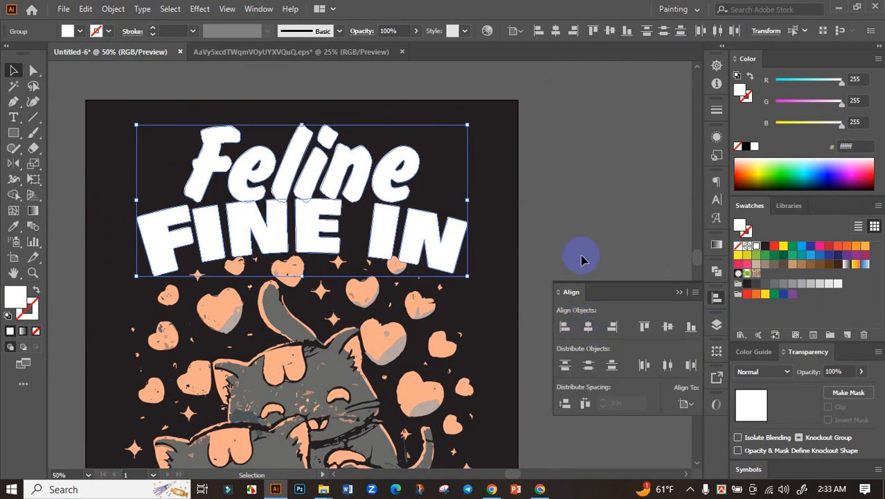
pyautogui.click(559, 251)
pyautogui.scroll(-1, 559, 255)
pyautogui.moveTo(557, 238); pyautogui.dragTo(478, 222)
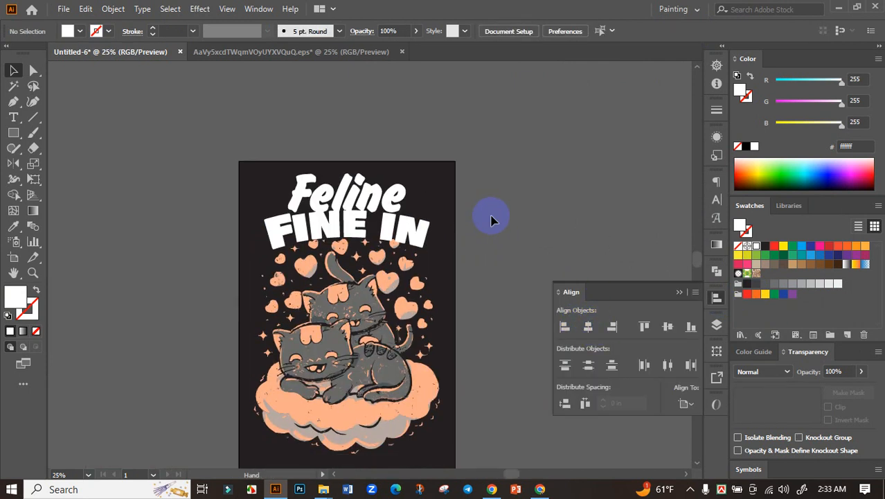
# - Create an offset path of 0.14 in with mitered joins around the "Feline" lettering
pyautogui.scroll(1, 368, 210)
pyautogui.click(358, 231)
pyautogui.scroll(2, 335, 212)
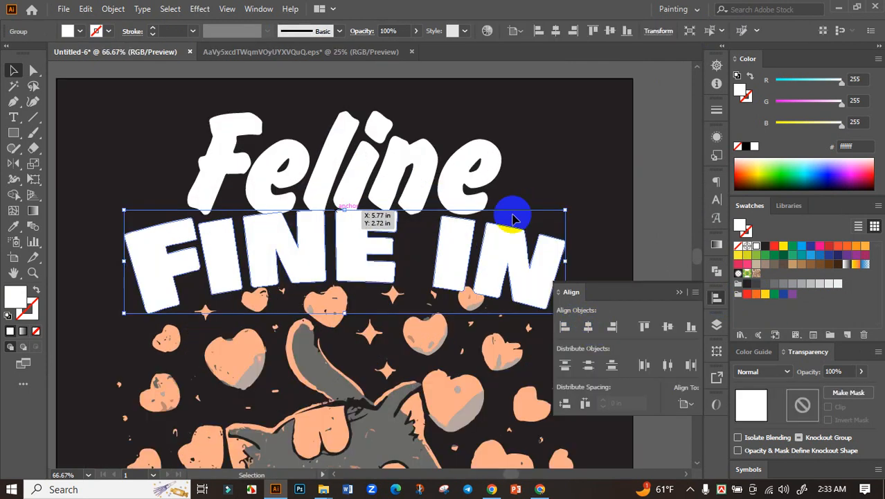
pyautogui.click(595, 205)
pyautogui.click(396, 174)
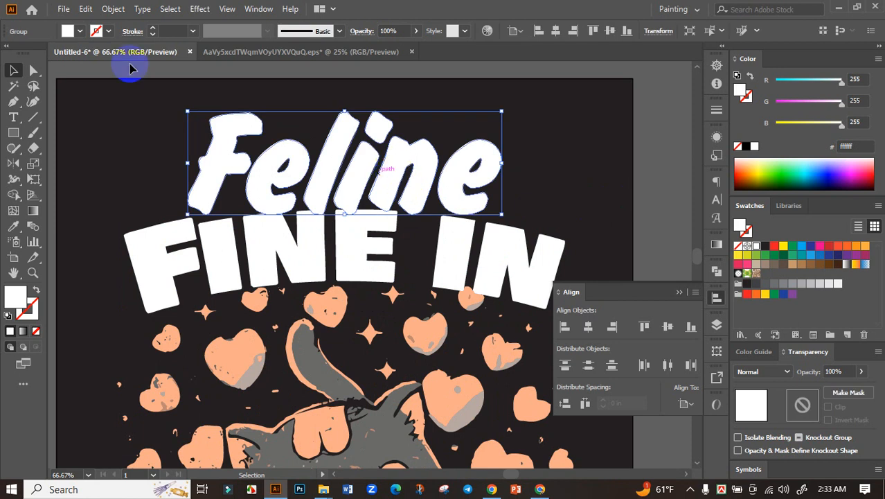
pyautogui.click(113, 9)
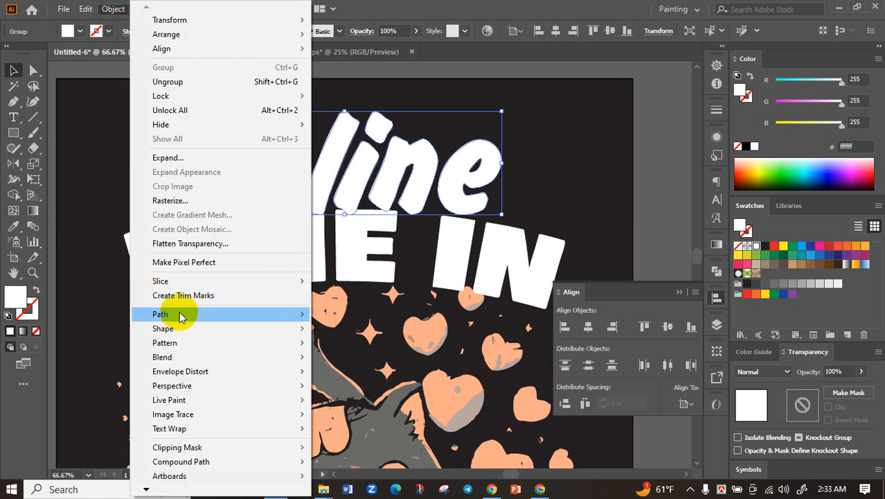
pyautogui.moveTo(178, 314)
pyautogui.click(349, 362)
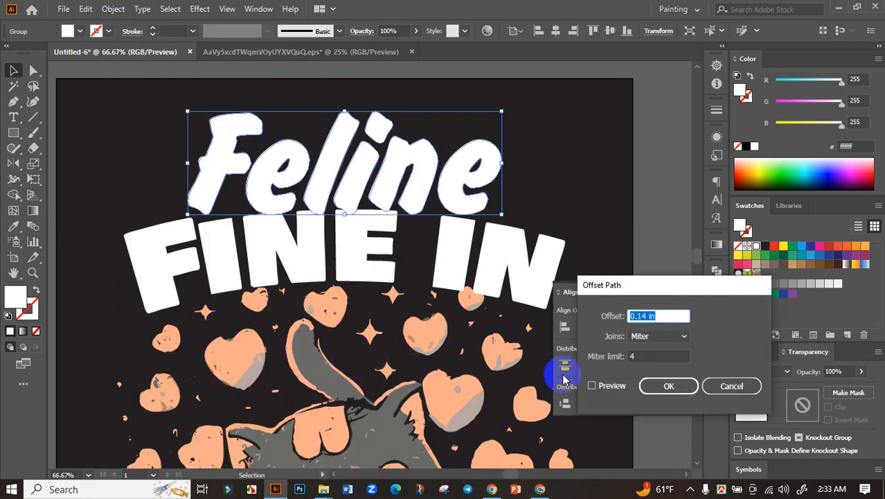
pyautogui.click(598, 390)
pyautogui.click(668, 386)
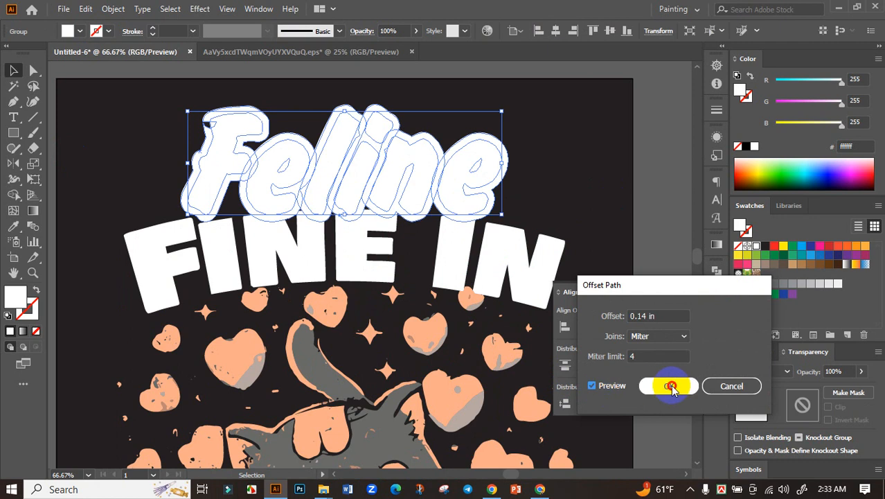
# - Cut the offset outline of "Feline" and add an opacity mask to "Fine in" with clipping turned off
pyautogui.press('a')
pyautogui.click(443, 344)
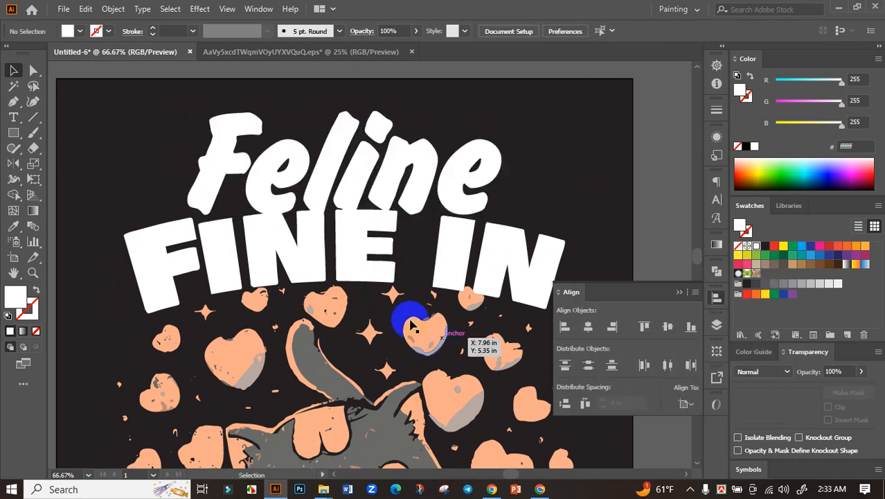
pyautogui.click(343, 249)
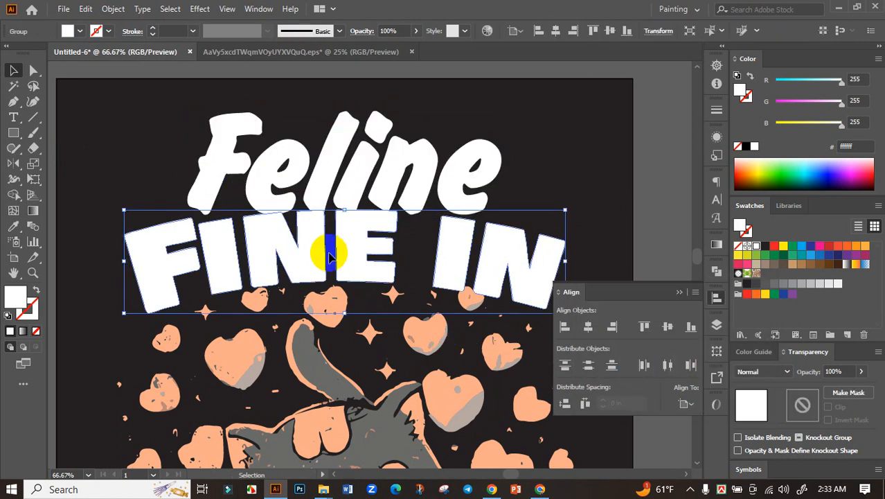
pyautogui.click(849, 392)
pyautogui.click(830, 408)
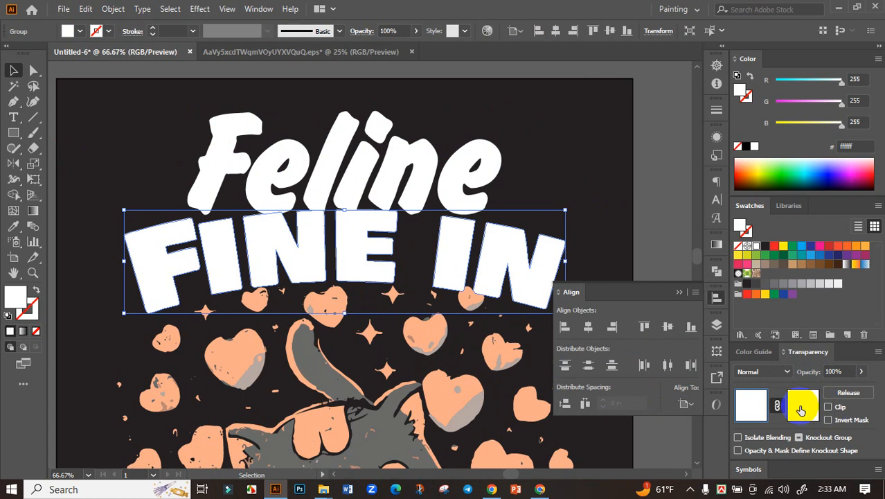
# - Paste the "Feline" outline in place inside the opacity mask, fill it with black and leave mask editing
pyautogui.click(803, 405)
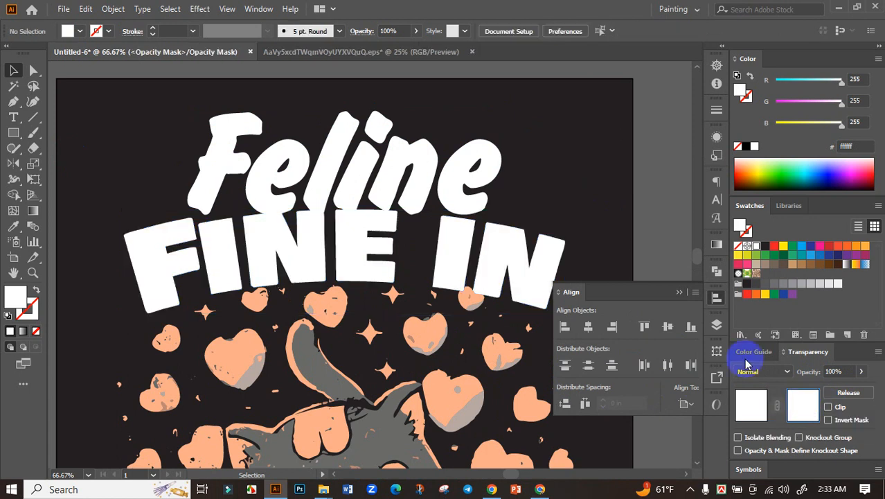
pyautogui.hotkey('ctrl', 'a')
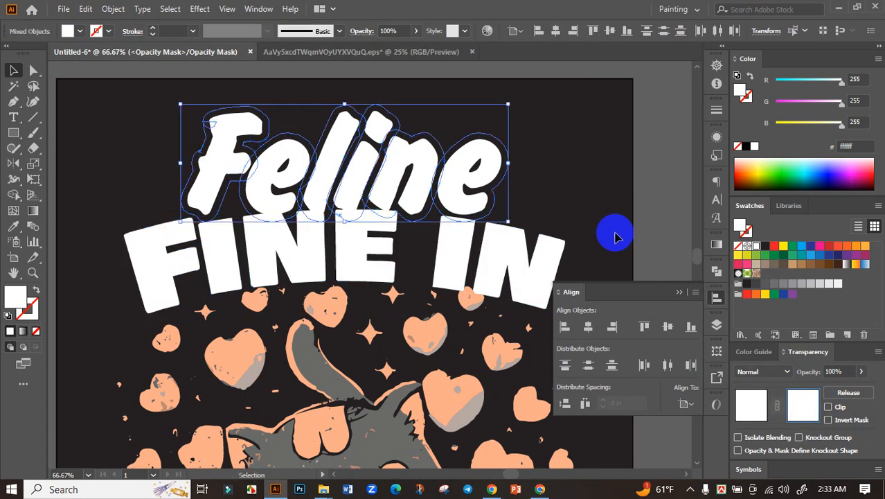
pyautogui.click(746, 147)
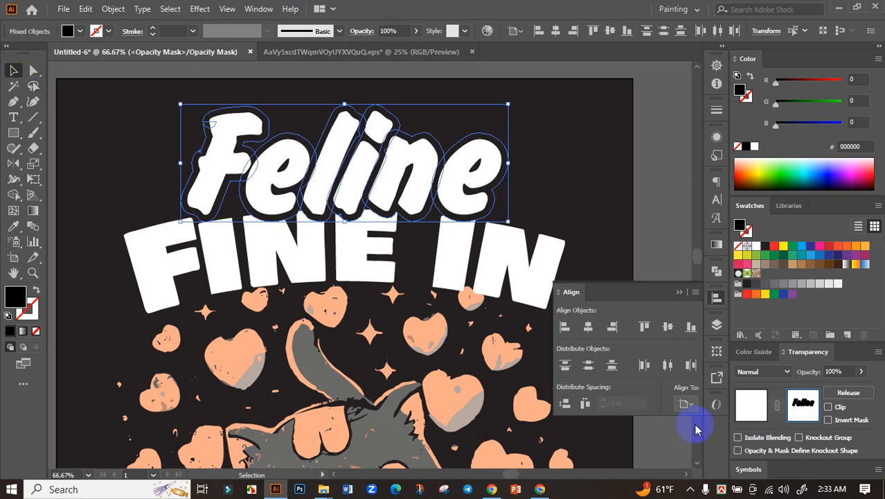
pyautogui.click(751, 408)
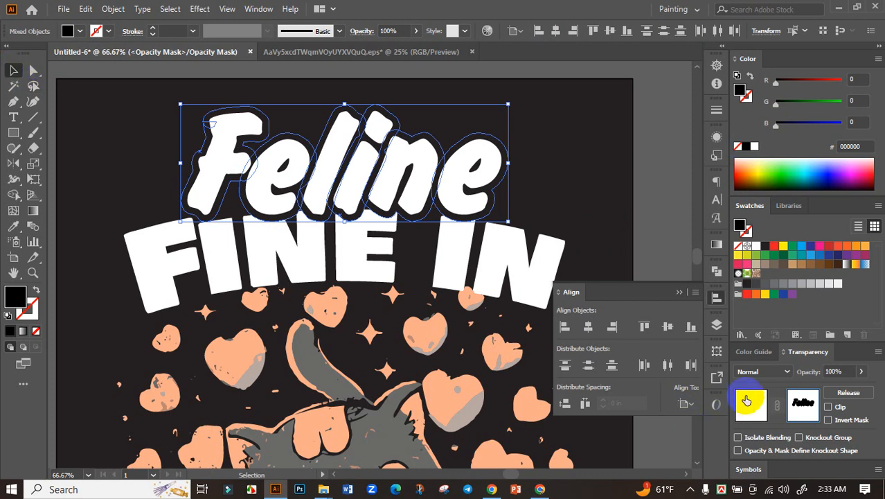
pyautogui.click(644, 204)
pyautogui.scroll(-4, 443, 238)
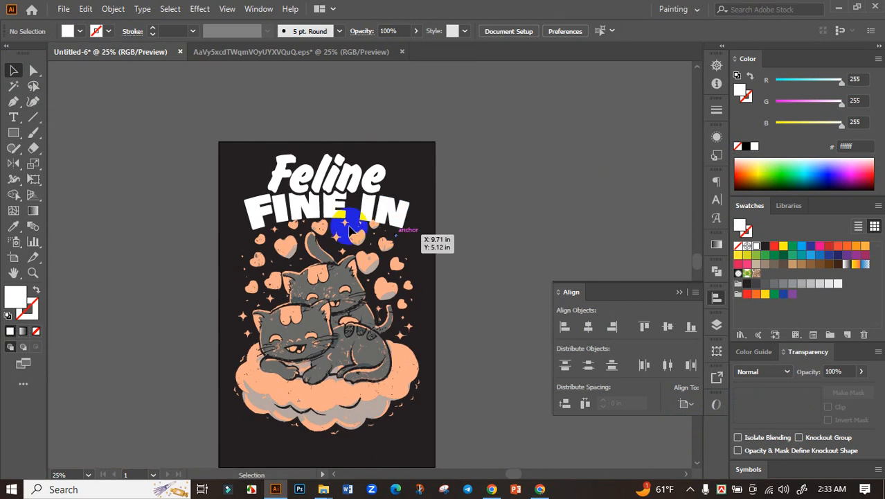
# - Try the hearts' peach colour on "Fine in", then sample the white of "Feline" back onto it
pyautogui.scroll(2, 346, 228)
pyautogui.click(322, 204)
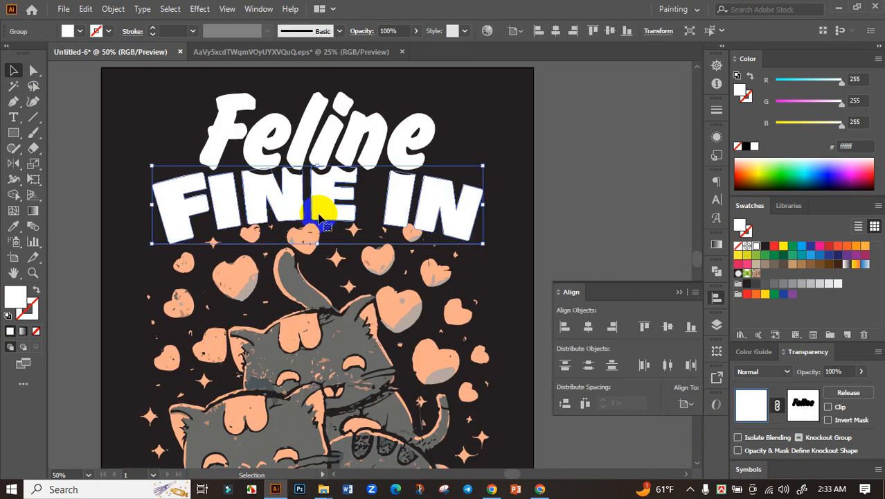
pyautogui.click(18, 229)
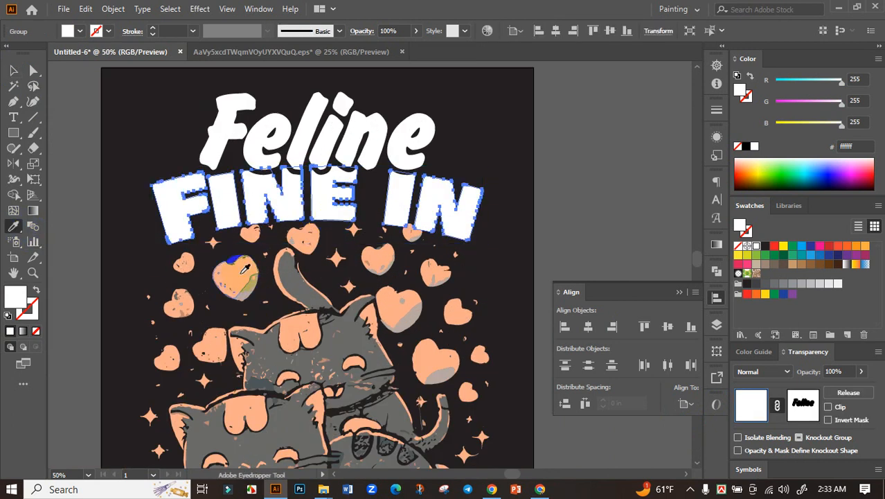
pyautogui.click(239, 273)
pyautogui.click(296, 138)
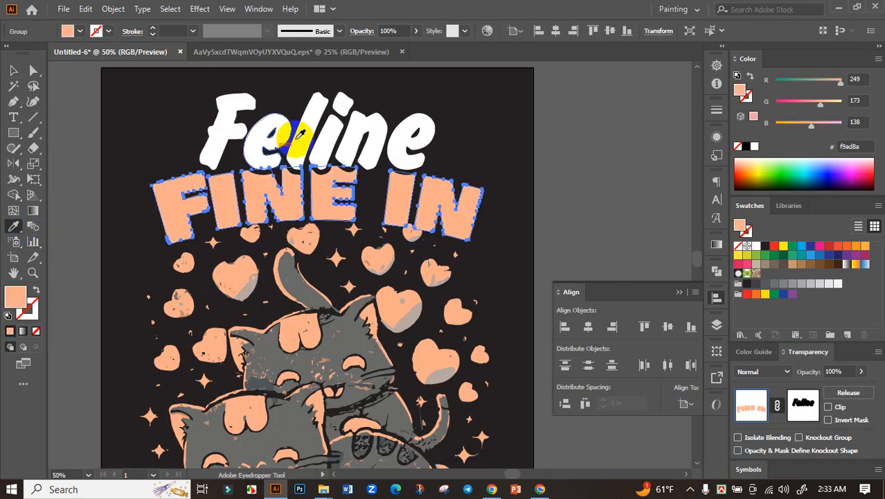
# - Recolour the "Feline" lettering with the peach sampled from one of the hearts
pyautogui.click(14, 69)
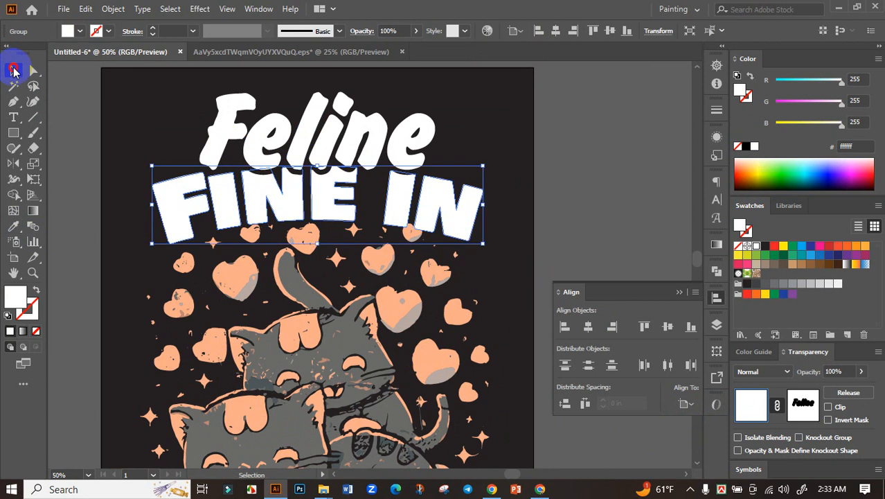
pyautogui.click(233, 119)
pyautogui.click(13, 225)
pyautogui.click(250, 231)
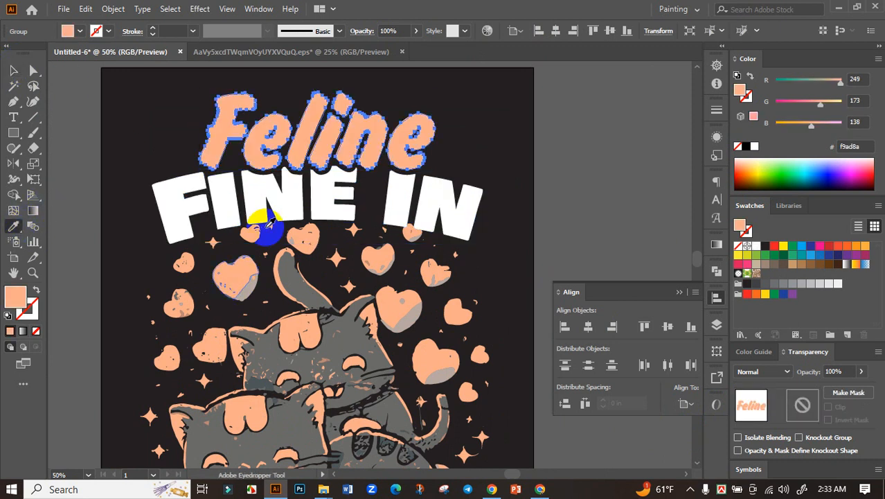
pyautogui.click(14, 69)
pyautogui.keyDown('alt'); pyautogui.scroll(-1, 182, 165); pyautogui.keyUp('alt')
pyautogui.click(422, 260)
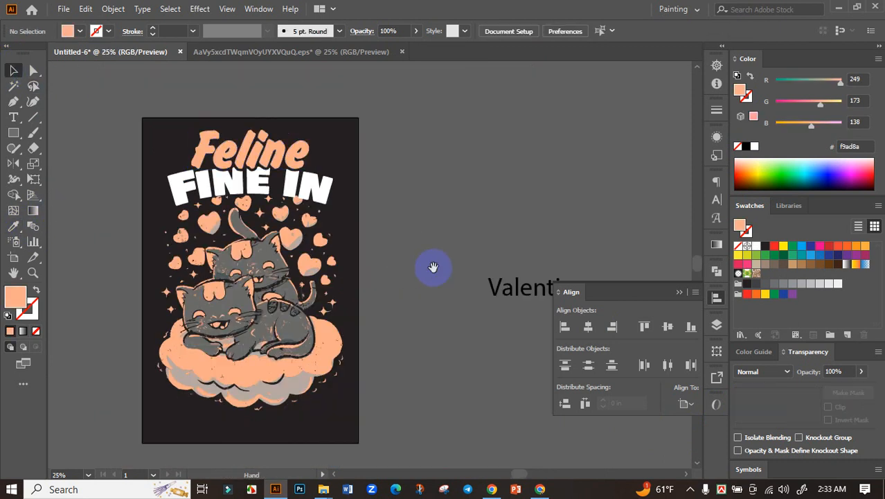
# - Set the font of the "Valentine" text to Falcon-Poster-Bold
pyautogui.scroll(-4, 430, 263)
pyautogui.click(577, 233)
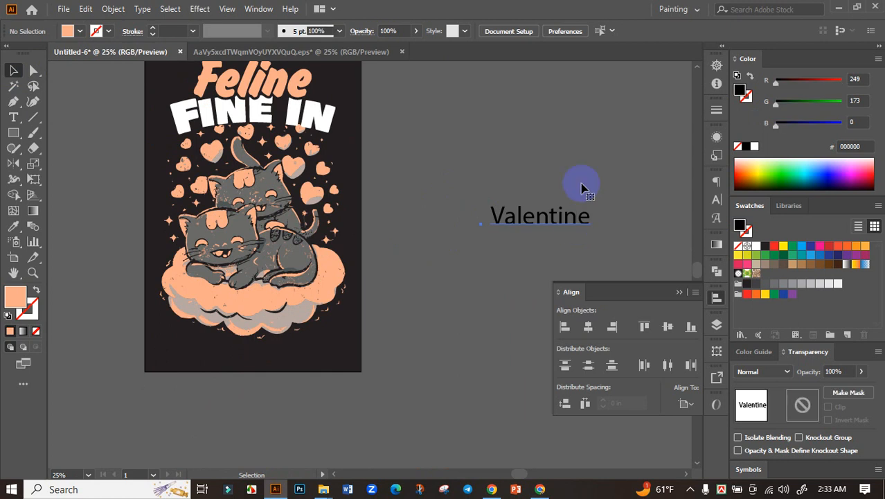
pyautogui.click(518, 32)
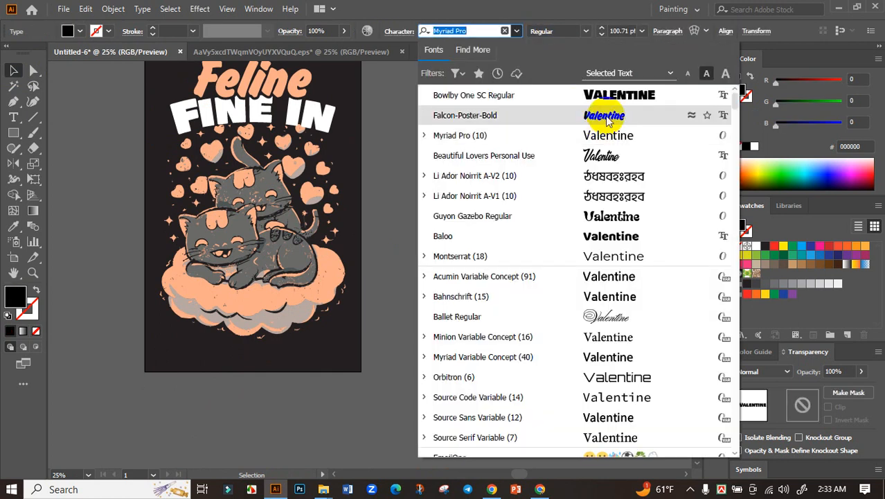
pyautogui.click(607, 118)
# - Place "Valentine" enlarged beneath the cloud at the base of the artboard and fill it with white
pyautogui.moveTo(552, 218); pyautogui.dragTo(297, 341)
pyautogui.click(756, 246)
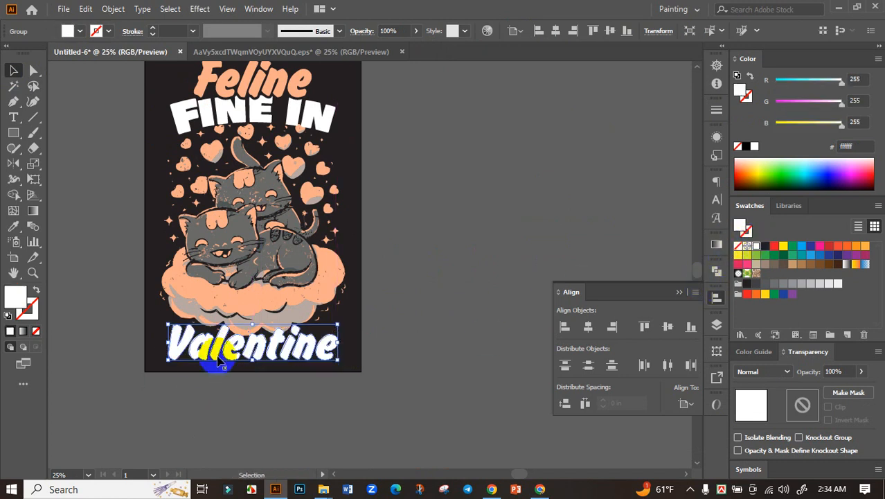
# - Enlarge "Valentine" slightly about its centre to about the width of the cloud
pyautogui.scroll(2, 221, 353)
pyautogui.moveTo(328, 341); pyautogui.dragTo(328, 338)
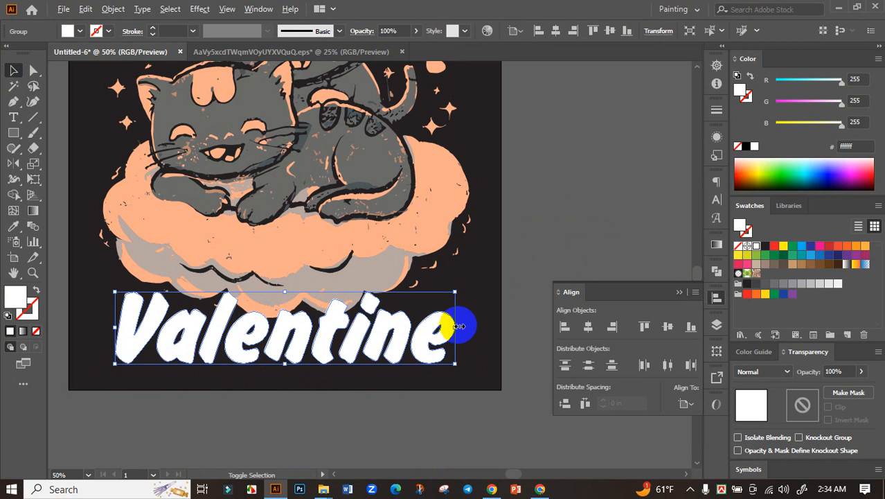
pyautogui.moveTo(454, 327); pyautogui.dragTo(466, 325)
pyautogui.moveTo(514, 259); pyautogui.dragTo(513, 259)
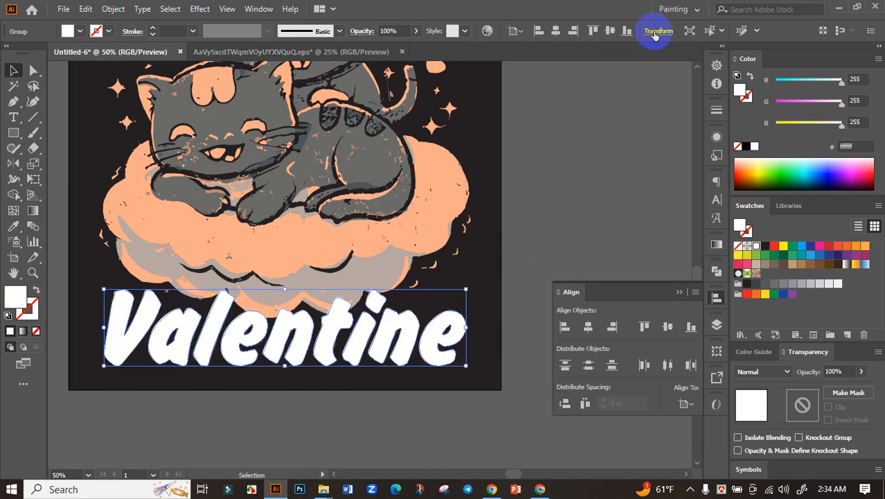
# - Apply a horizontal Arc warp with a bend of -18% to the "Valentine" lettering
pyautogui.moveTo(430, 322); pyautogui.dragTo(424, 337)
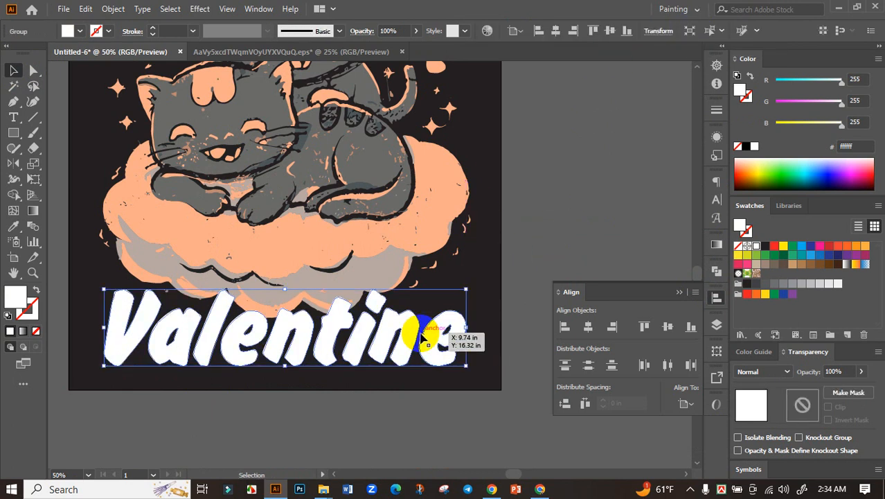
pyautogui.click(200, 8)
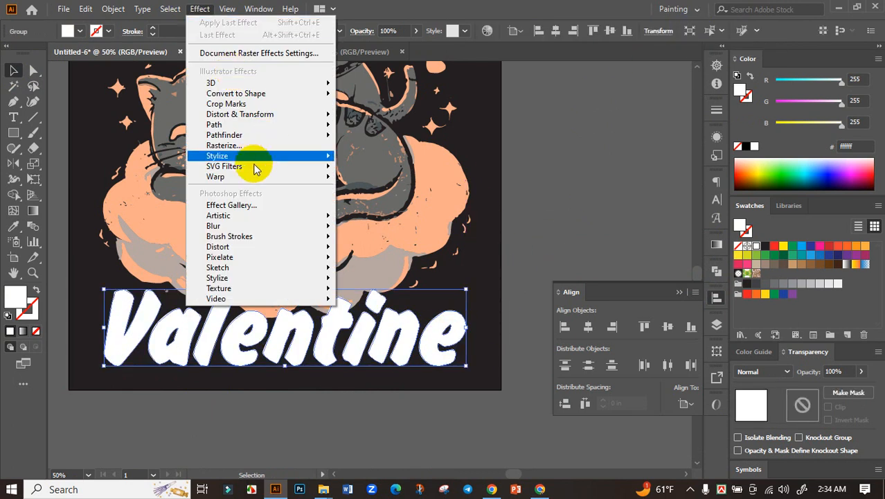
pyautogui.moveTo(257, 176)
pyautogui.click(397, 180)
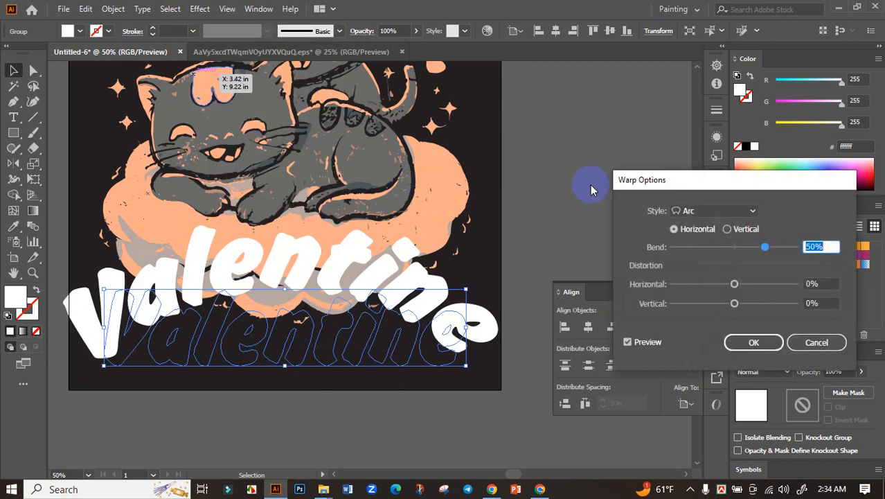
pyautogui.click(725, 211)
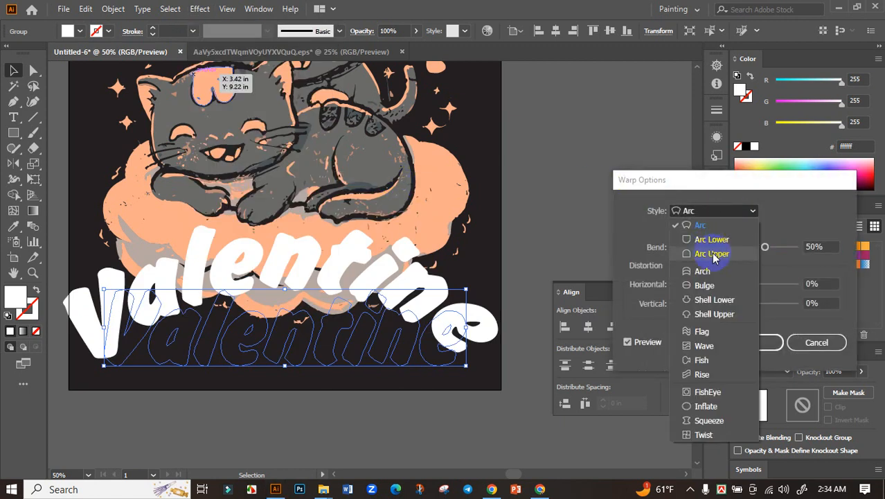
pyautogui.click(778, 228)
pyautogui.click(727, 247)
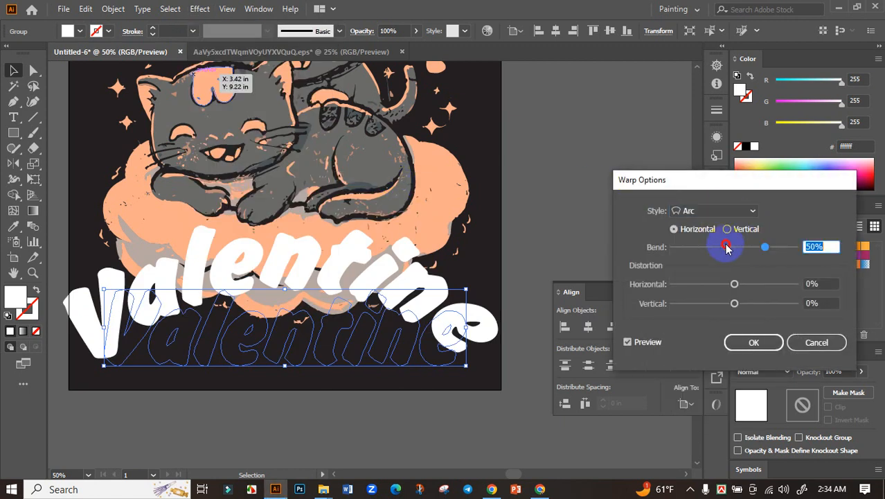
pyautogui.moveTo(726, 248); pyautogui.dragTo(722, 248)
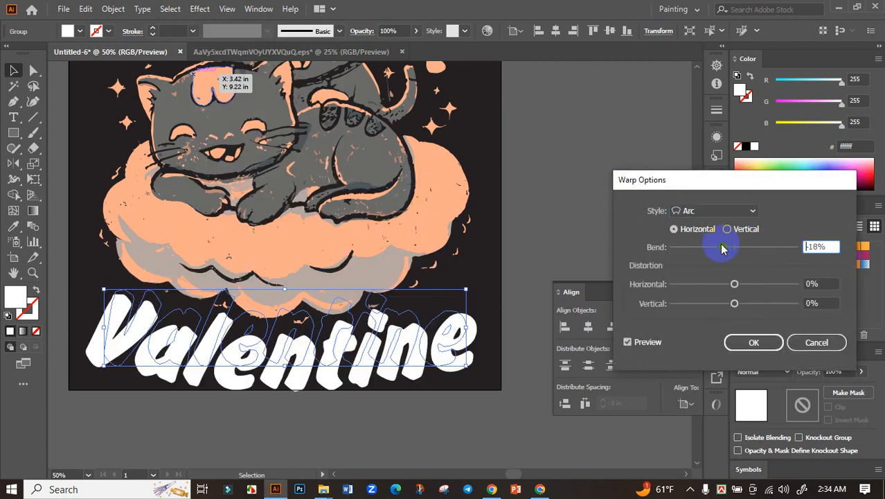
pyautogui.click(753, 342)
pyautogui.moveTo(379, 367)
pyautogui.mouseDown()
pyautogui.moveTo(375, 340)
pyautogui.moveTo(379, 362)
pyautogui.mouseUp()
pyautogui.hotkey('ctrl', '-')
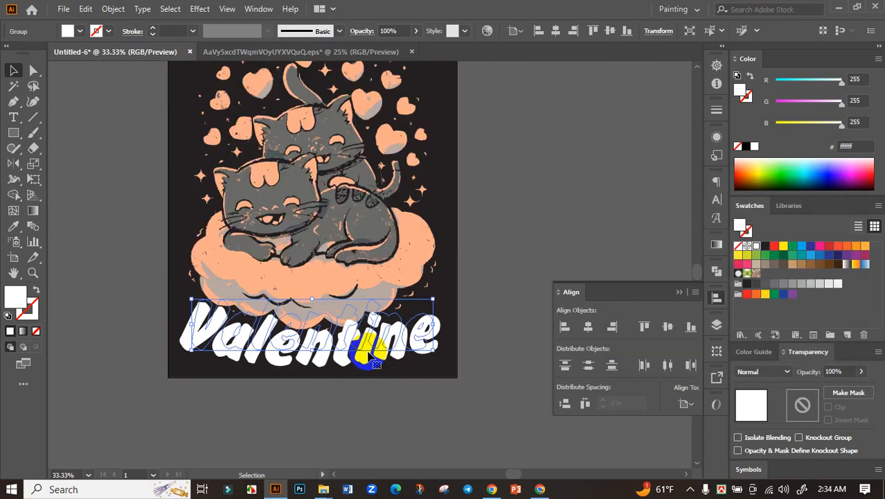
# - Expand the appearance of the warped "Valentine" lettering and centre it horizontally on the artboard
pyautogui.click(113, 9)
pyautogui.click(190, 171)
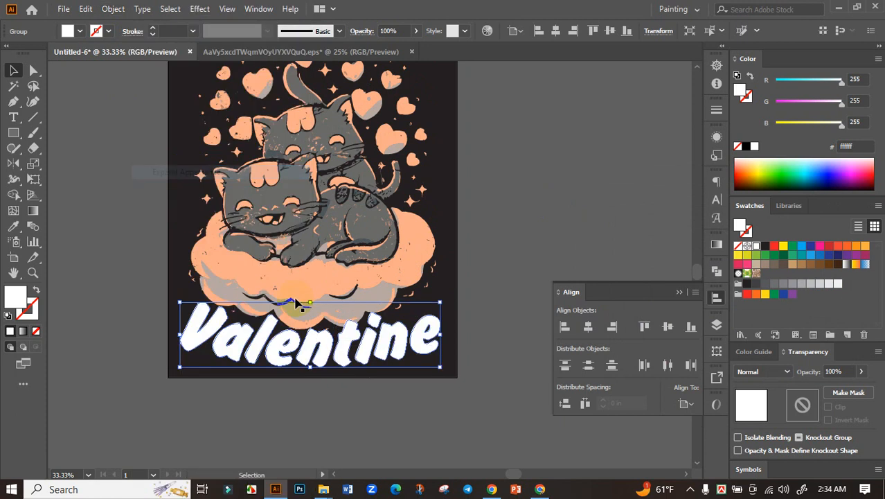
pyautogui.click(564, 329)
pyautogui.click(480, 321)
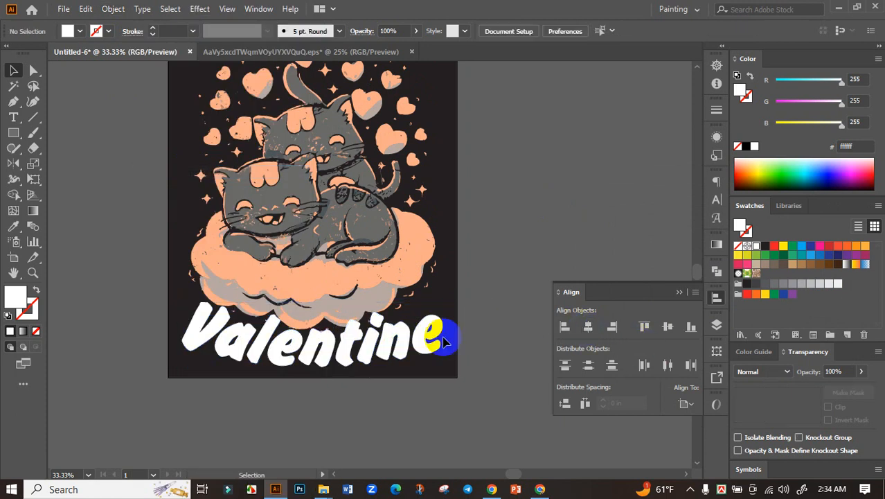
# - Offset the "Valentine" outlines by 0.14 in with Miter joins and cut the resulting offset shapes
pyautogui.scroll(2, 333, 362)
pyautogui.click(329, 348)
pyautogui.scroll(-2, 331, 347)
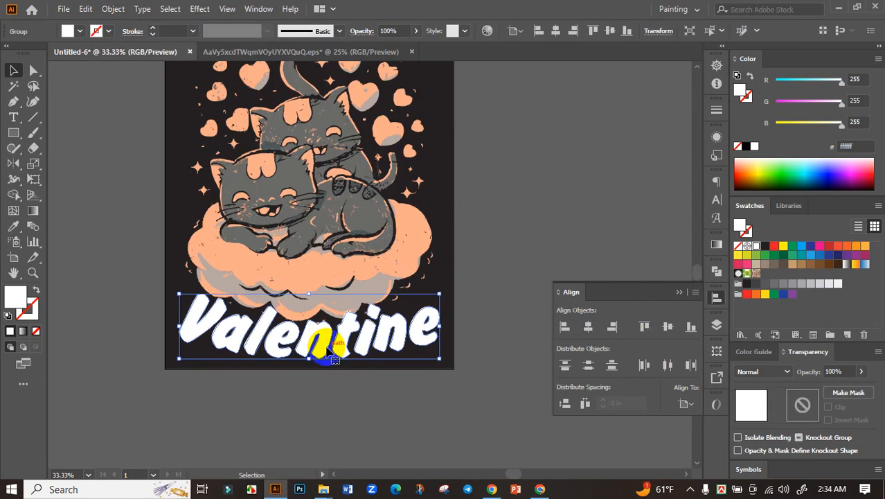
pyautogui.click(115, 9)
pyautogui.moveTo(166, 315)
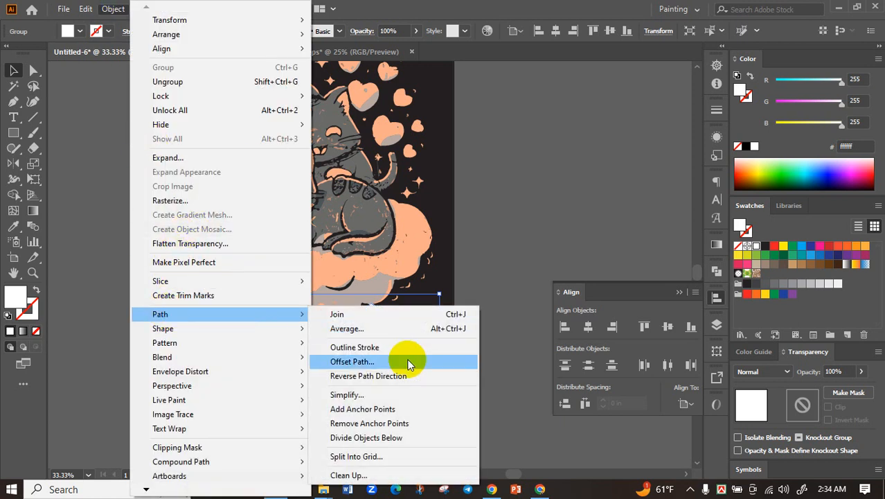
pyautogui.click(402, 361)
pyautogui.click(592, 386)
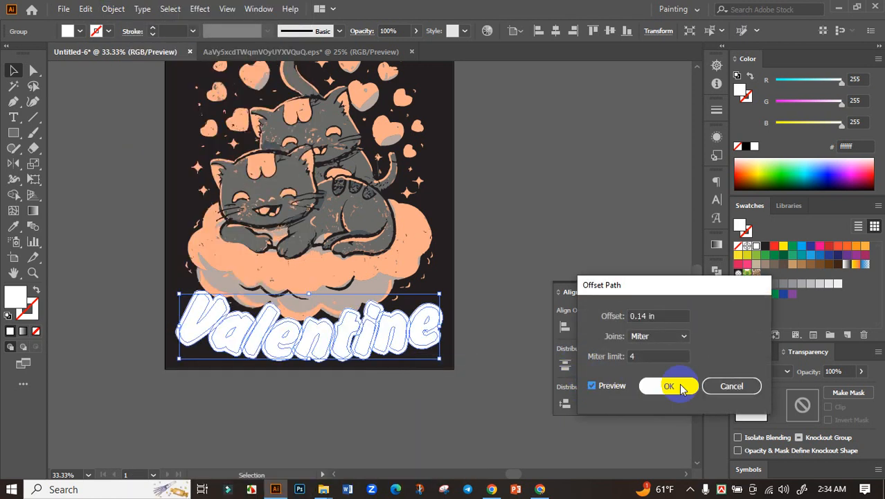
pyautogui.click(669, 386)
pyautogui.scroll(1, 385, 336)
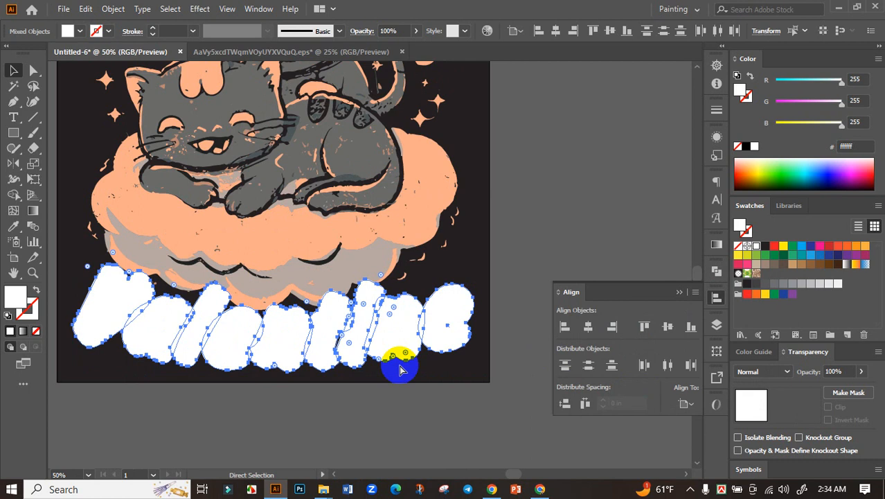
pyautogui.keyDown('ctrl'); pyautogui.click(400, 367); pyautogui.keyUp('ctrl')
pyautogui.hotkey('ctrl', 'z')
# - Create an opacity mask on the cat artwork with clipping off and open the mask for editing
pyautogui.click(325, 188)
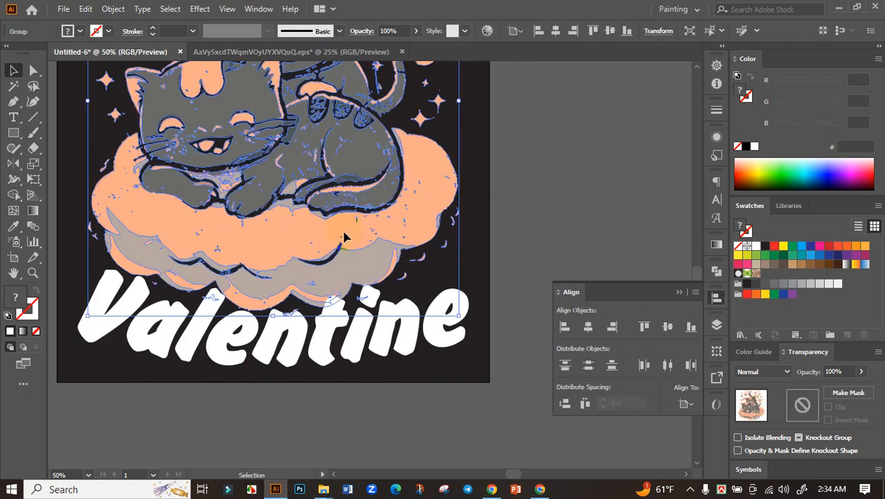
pyautogui.scroll(-2, 345, 237)
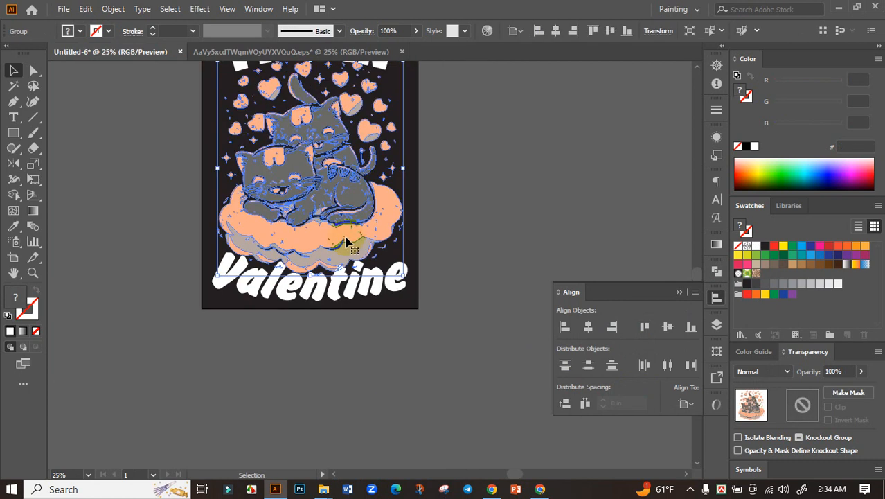
pyautogui.click(848, 393)
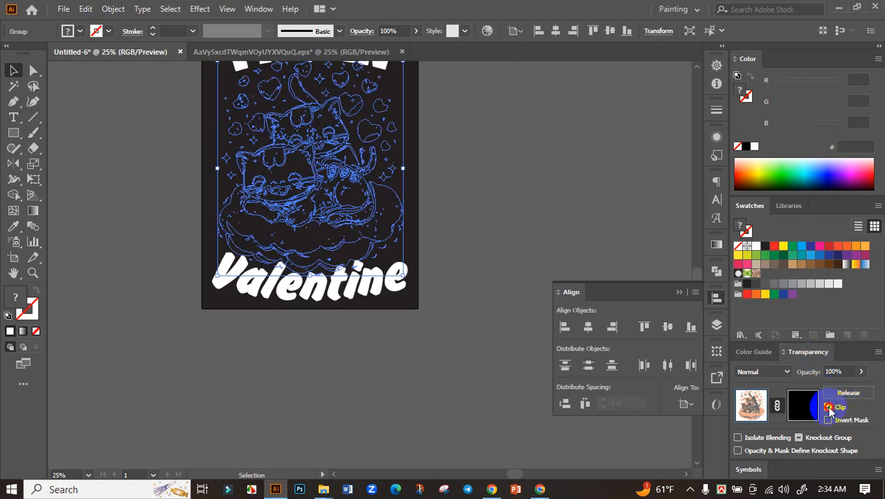
pyautogui.click(829, 407)
pyautogui.click(803, 405)
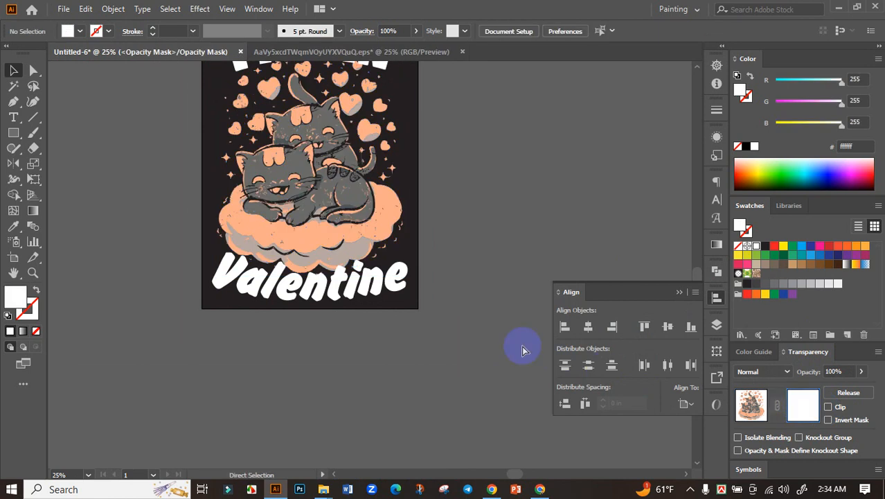
# - Paste the offset "Valentine" shapes in front inside the mask, fill them with black and stop editing the opacity mask
pyautogui.hotkey('ctrl', 'f')
pyautogui.scroll(3, 328, 277)
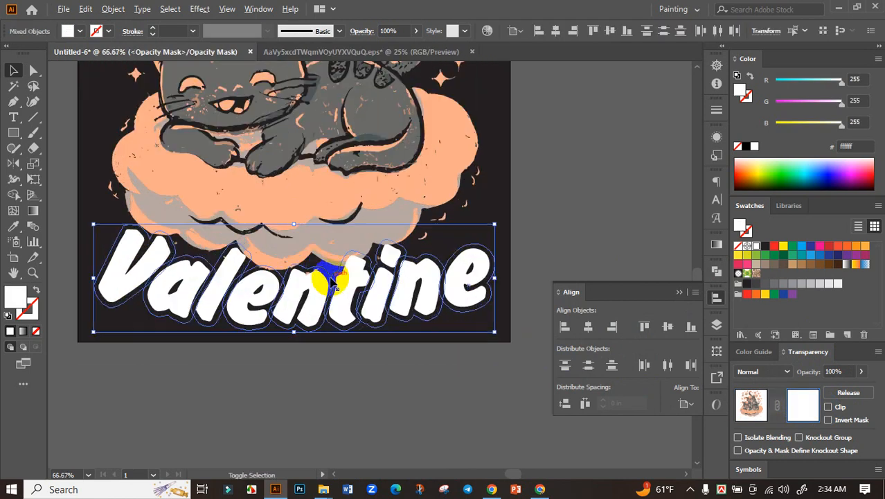
pyautogui.click(746, 147)
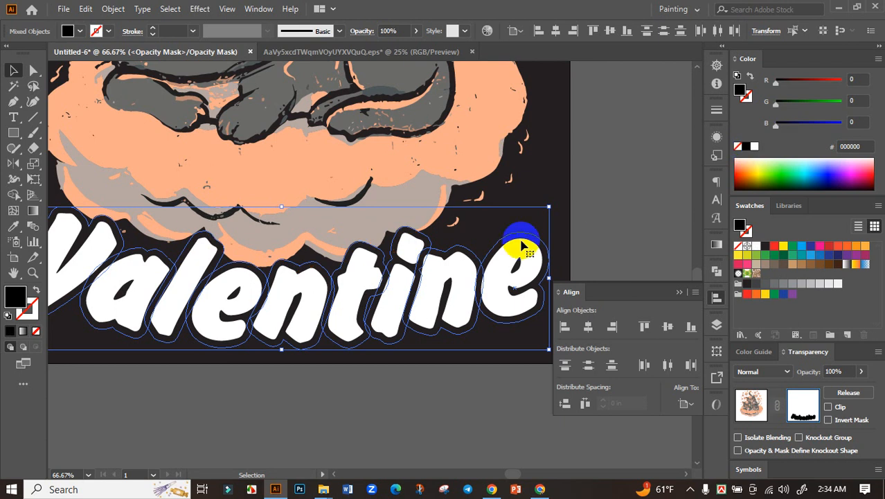
pyautogui.scroll(-2, 517, 247)
pyautogui.click(484, 354)
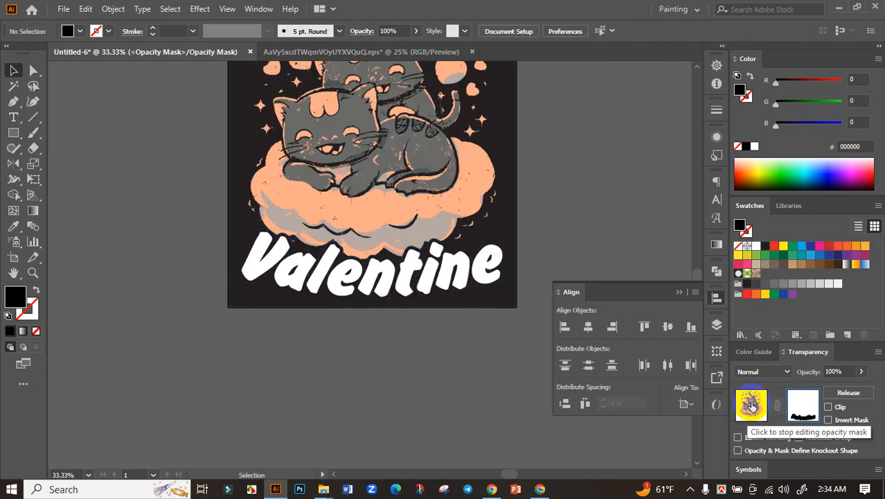
pyautogui.click(752, 406)
pyautogui.click(467, 372)
pyautogui.hotkey('ctrl', '-')
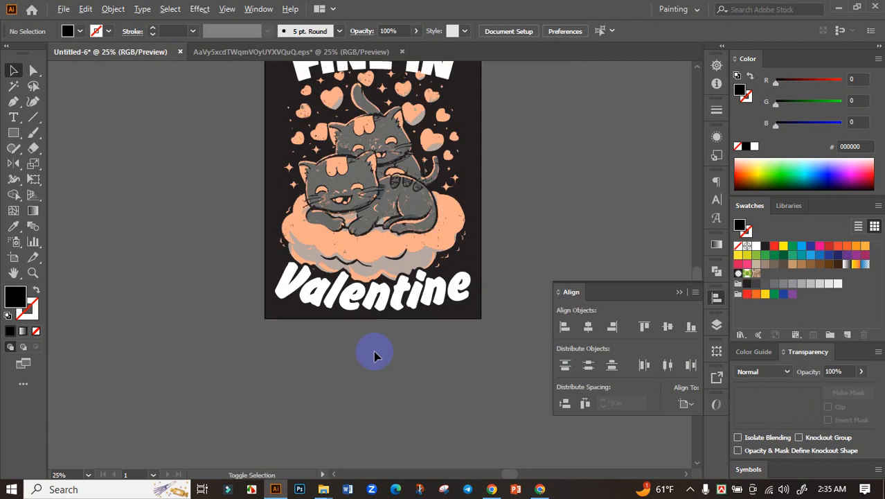
pyautogui.scroll(2, 380, 367)
# - Recolour the "Valentine" lettering with the peach sampled from "Feline"
pyautogui.click(384, 371)
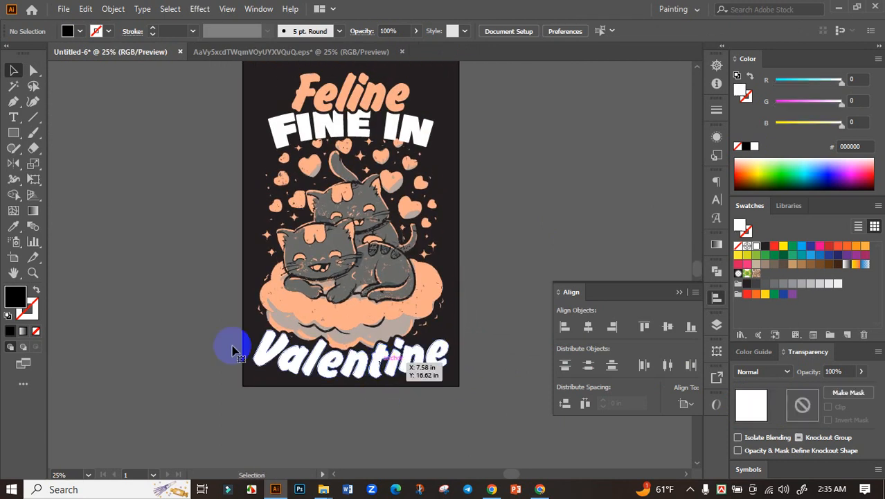
pyautogui.click(13, 226)
pyautogui.click(321, 84)
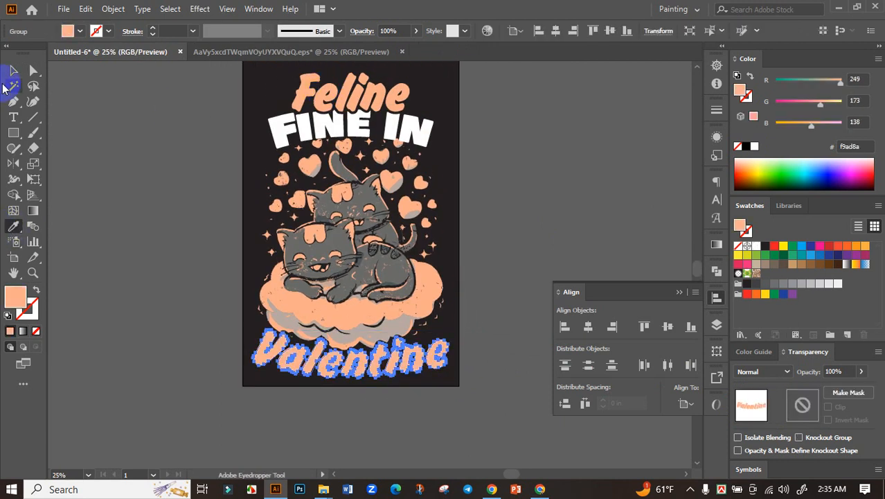
pyautogui.click(11, 69)
pyautogui.click(173, 168)
pyautogui.moveTo(191, 242); pyautogui.dragTo(157, 255)
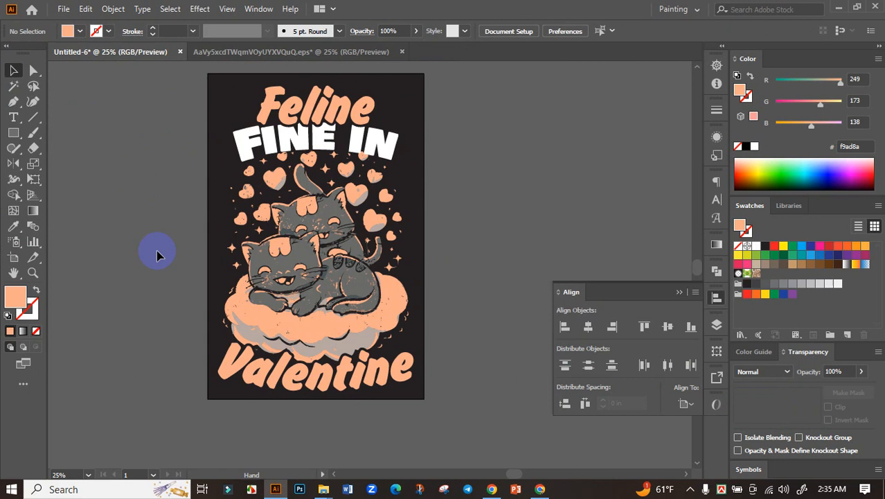
# - Fill the "Valentine" lettering with white
pyautogui.click(330, 389)
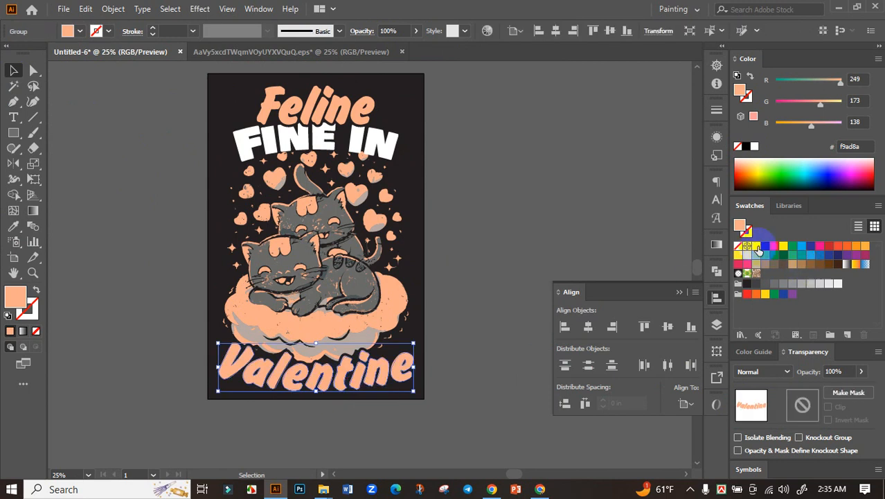
pyautogui.click(757, 247)
pyautogui.click(498, 246)
pyautogui.moveTo(361, 203); pyautogui.dragTo(357, 217)
# - Group all the artwork and lettering and centre the group horizontally and vertically on the artboard
pyautogui.click(276, 261)
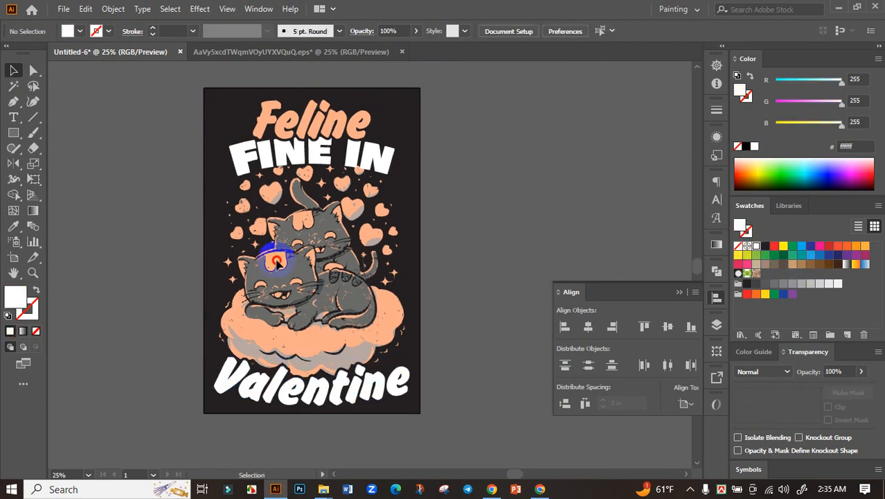
pyautogui.hotkey('ctrl', 'a')
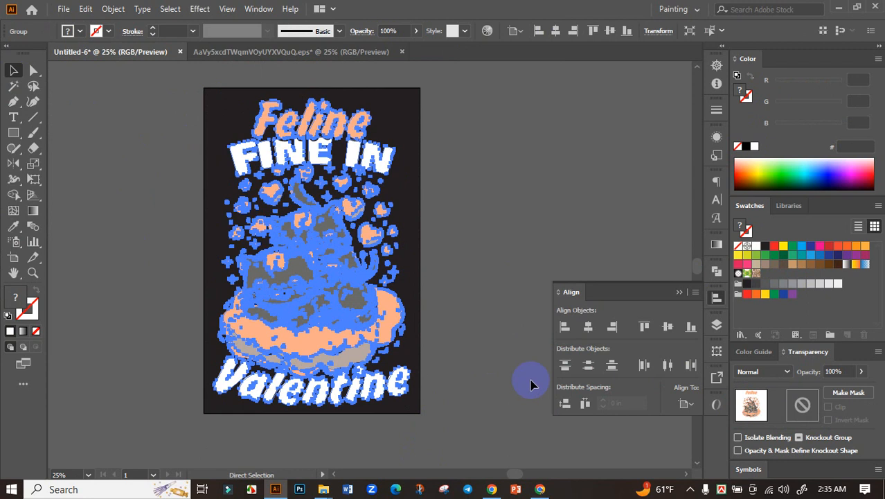
pyautogui.click(588, 326)
pyautogui.click(667, 326)
pyautogui.click(473, 239)
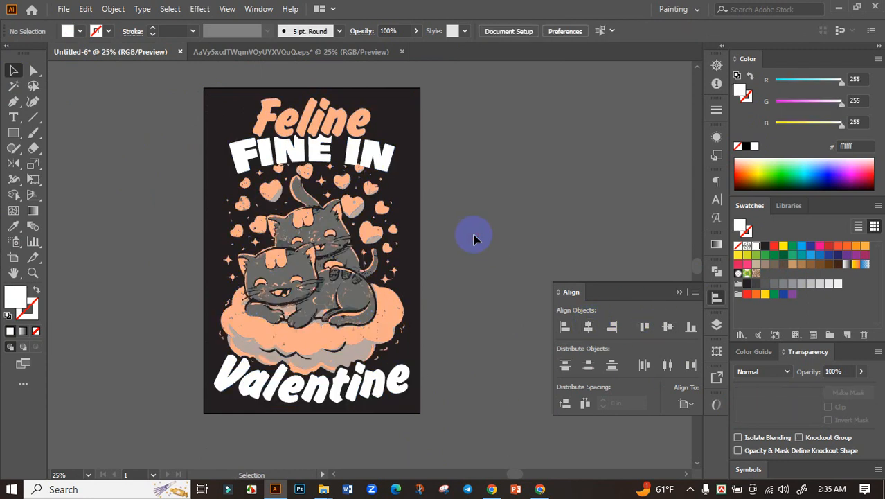
# - Recolor the grouped design with its harmony colours linked, setting the hue to 21° and the saturation to 46%
pyautogui.moveTo(444, 283); pyautogui.dragTo(436, 311)
pyautogui.hotkey('ctrl', 'a')
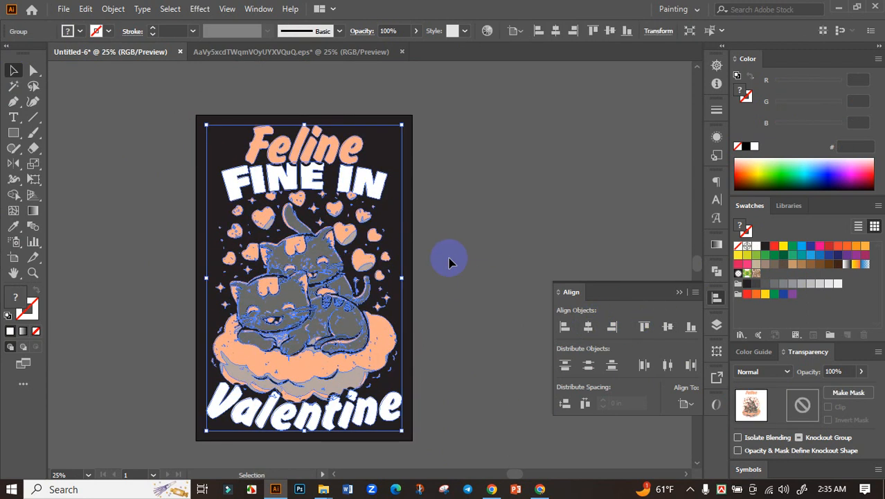
pyautogui.click(457, 262)
pyautogui.click(375, 247)
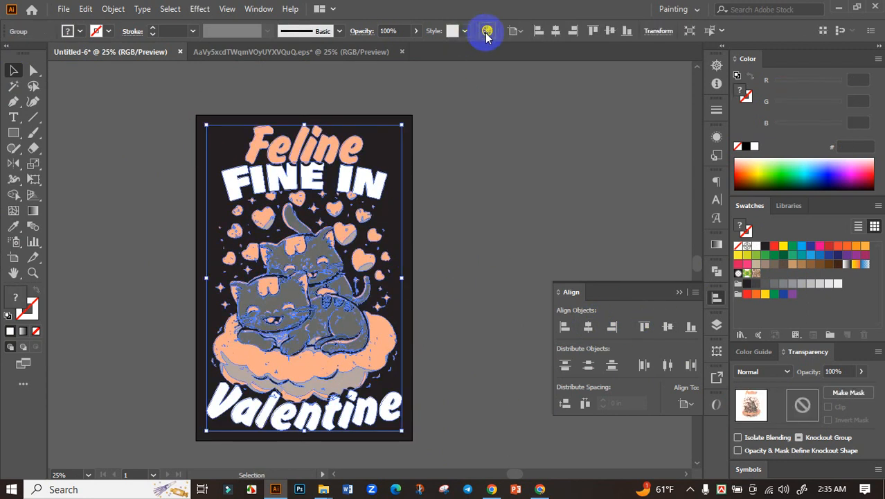
pyautogui.click(487, 31)
pyautogui.click(555, 68)
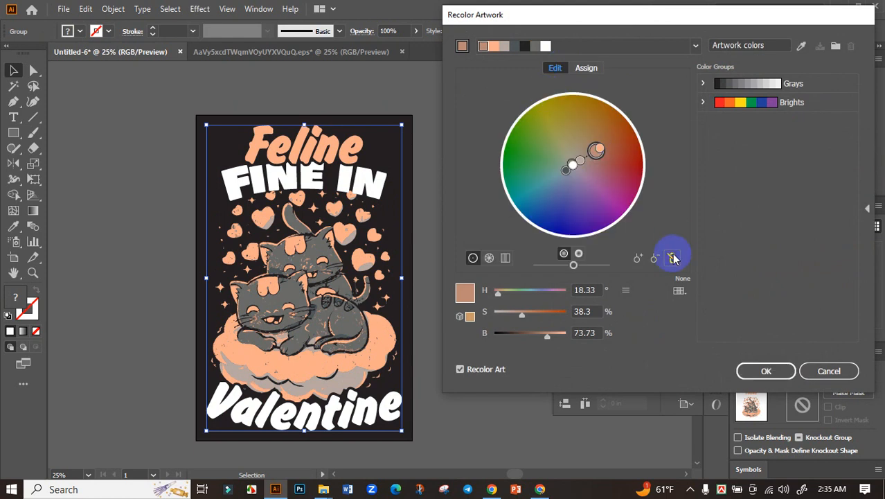
pyautogui.moveTo(526, 320)
pyautogui.mouseDown()
pyautogui.moveTo(546, 313)
pyautogui.moveTo(538, 307)
pyautogui.moveTo(528, 317)
pyautogui.mouseUp()
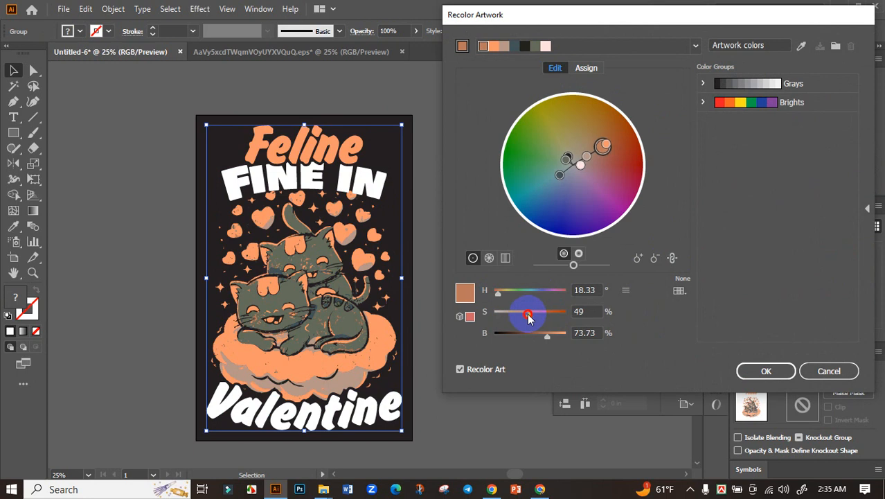
pyautogui.moveTo(499, 294); pyautogui.dragTo(570, 294)
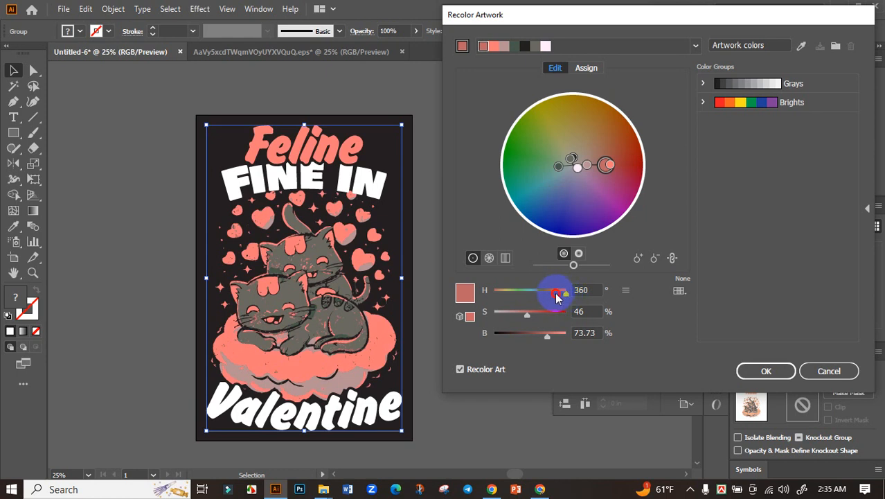
pyautogui.moveTo(556, 296); pyautogui.dragTo(500, 295)
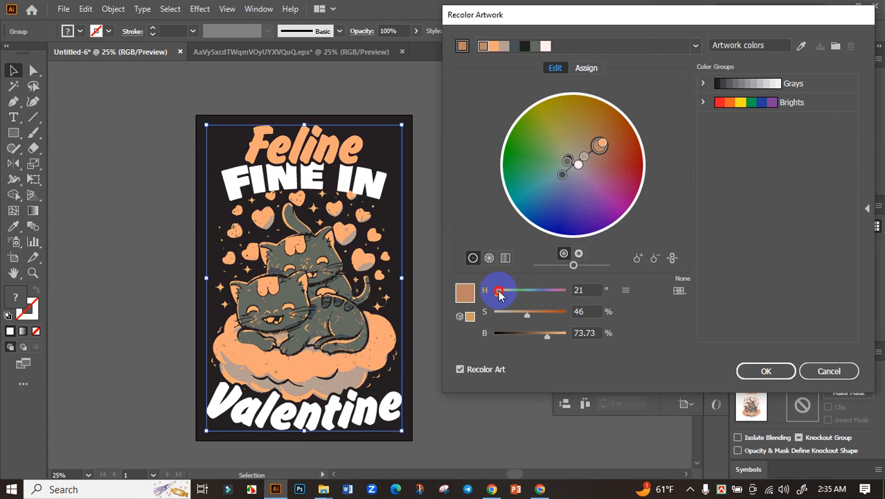
pyautogui.click(765, 369)
pyautogui.click(469, 354)
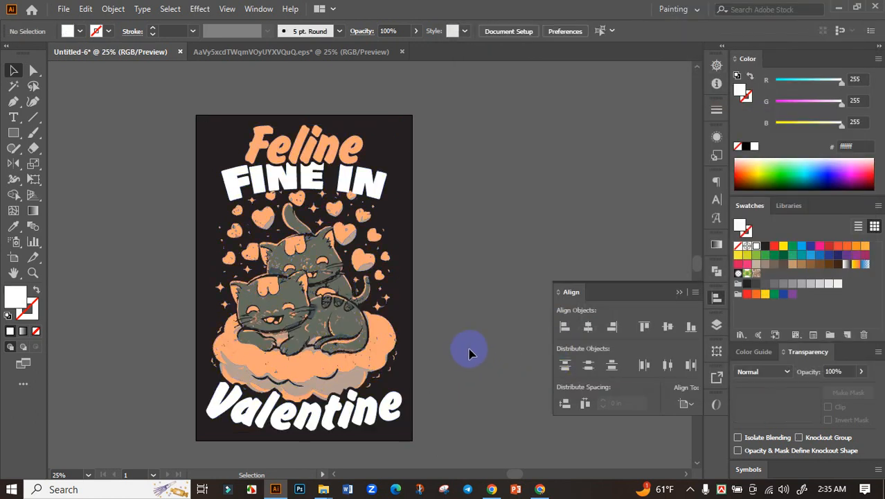
pyautogui.scroll(-3, 470, 354)
pyautogui.scroll(3, 424, 383)
pyautogui.moveTo(493, 380); pyautogui.dragTo(429, 428)
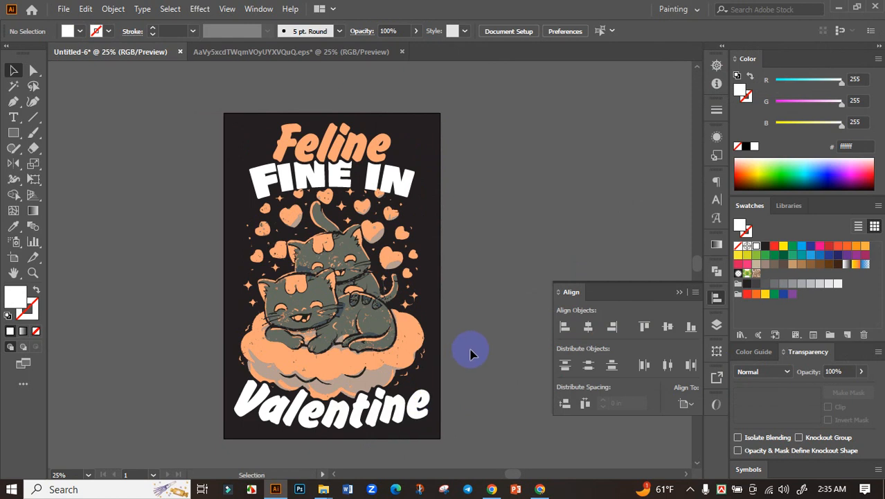